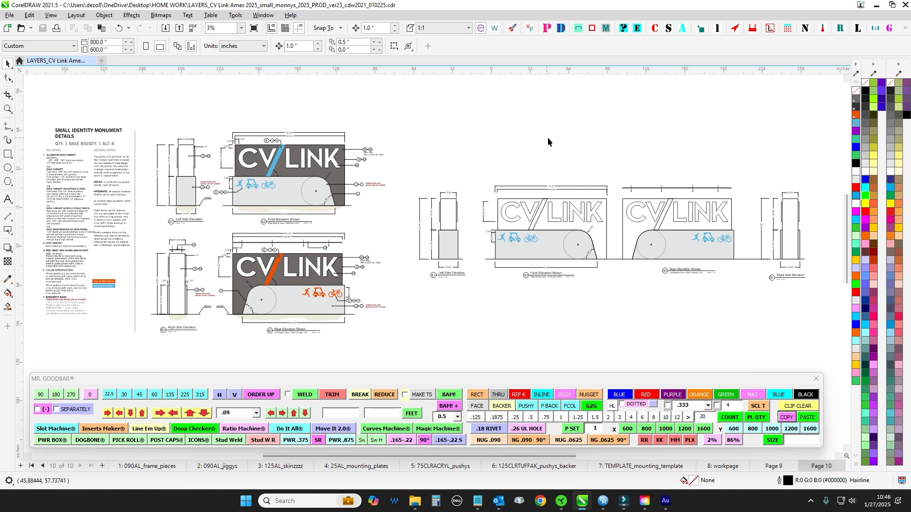
Step: Examine the coloured front, rear and side elevations and the line-drawing elevations of the CV LINK monument on page 10
left_click_drag(422, 138, 448, 132)
mouse_move(544, 139)
left_mouse_down()
mouse_move(506, 136)
mouse_move(514, 154)
mouse_move(451, 121)
left_mouse_up()
mouse_move(413, 147)
left_mouse_down()
mouse_move(437, 146)
mouse_move(438, 169)
left_mouse_up()
scroll(415, 158, "up", 1)
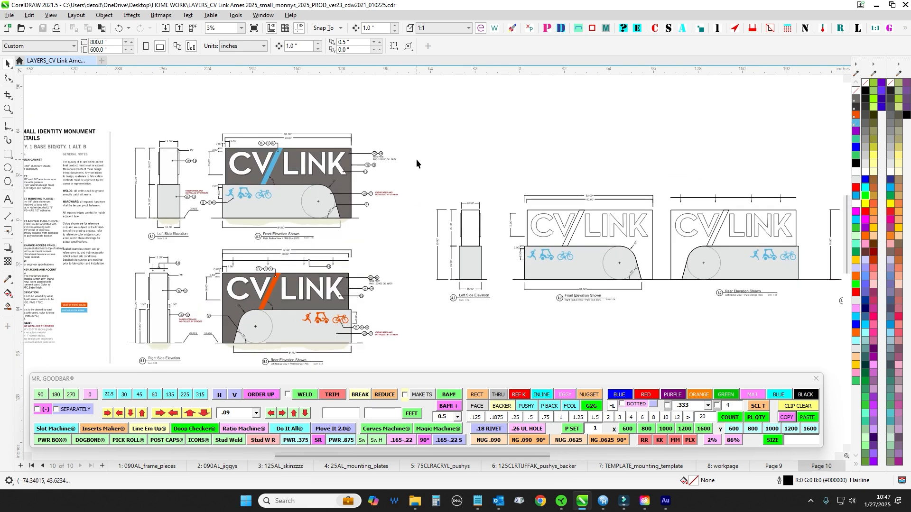
left_click_drag(546, 163, 438, 116)
left_click_drag(422, 232, 518, 266)
left_click_drag(473, 305, 624, 295)
left_click_drag(527, 292, 436, 309)
left_click(428, 288)
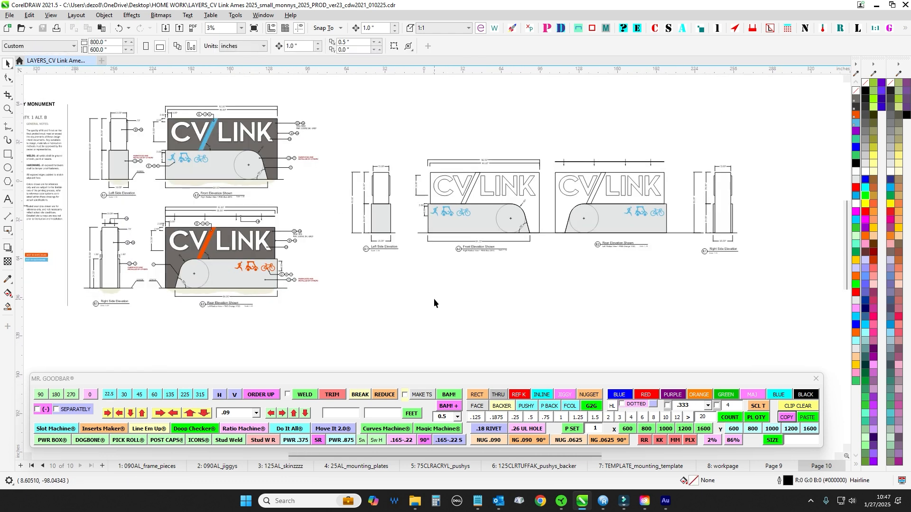
scroll(434, 300, "down", 1)
mouse_move(491, 303)
left_mouse_down()
mouse_move(462, 293)
mouse_move(471, 288)
left_mouse_up()
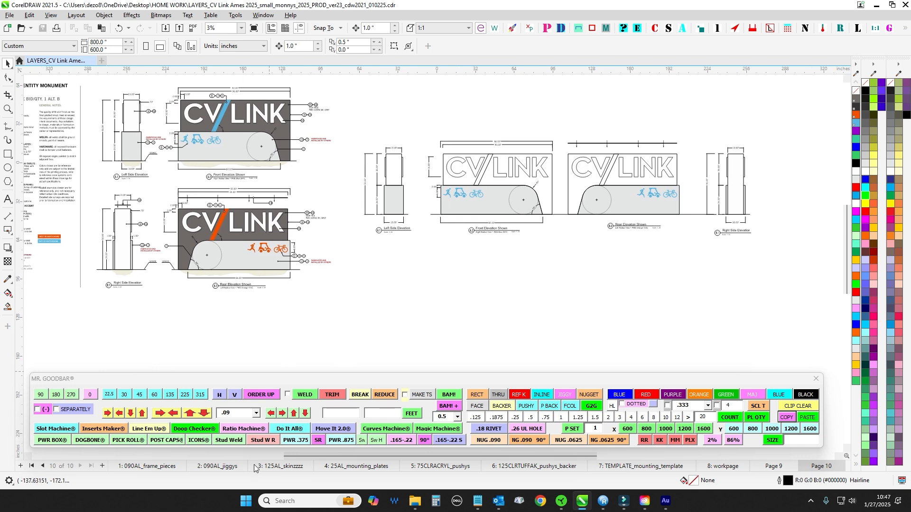
Step: Open the 090AL_frame_pieces page and examine the .090" aluminium frame parts and their quantity notes
left_click(147, 466)
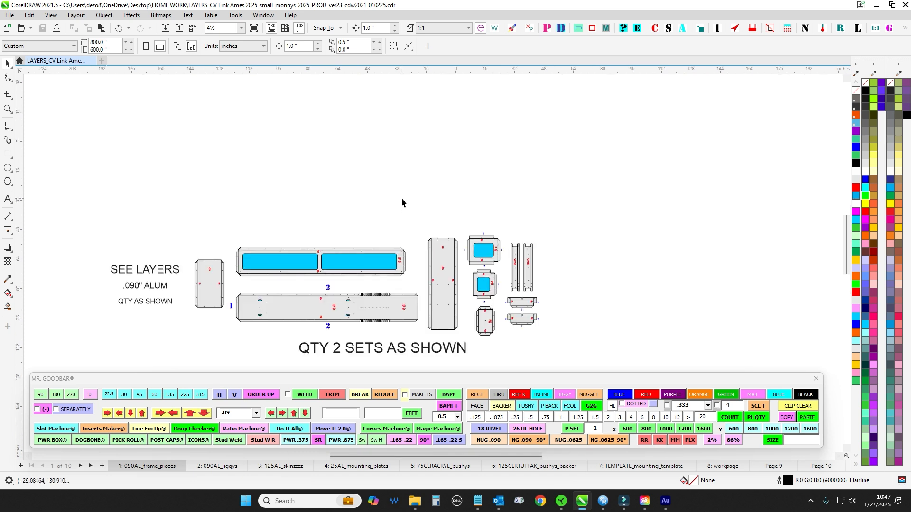
mouse_move(401, 198)
left_mouse_down()
mouse_move(448, 127)
mouse_move(457, 134)
left_mouse_up()
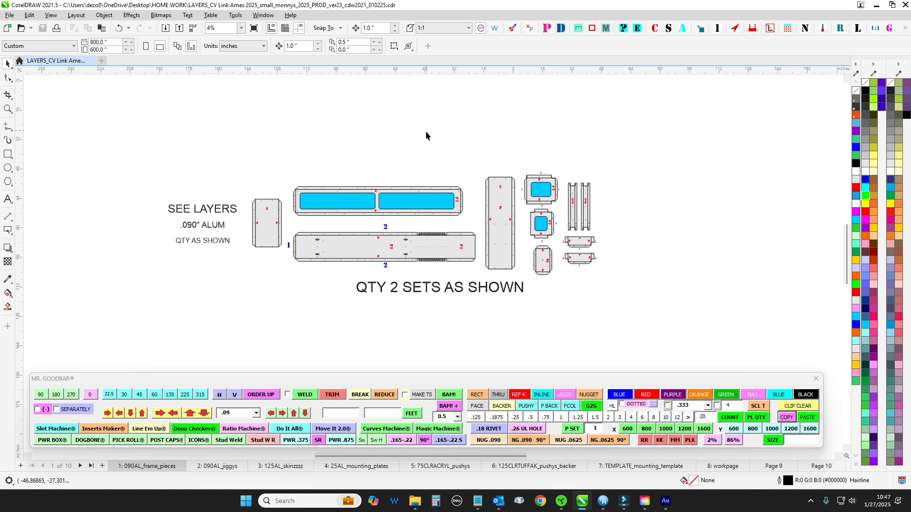
key("ctrl+a")
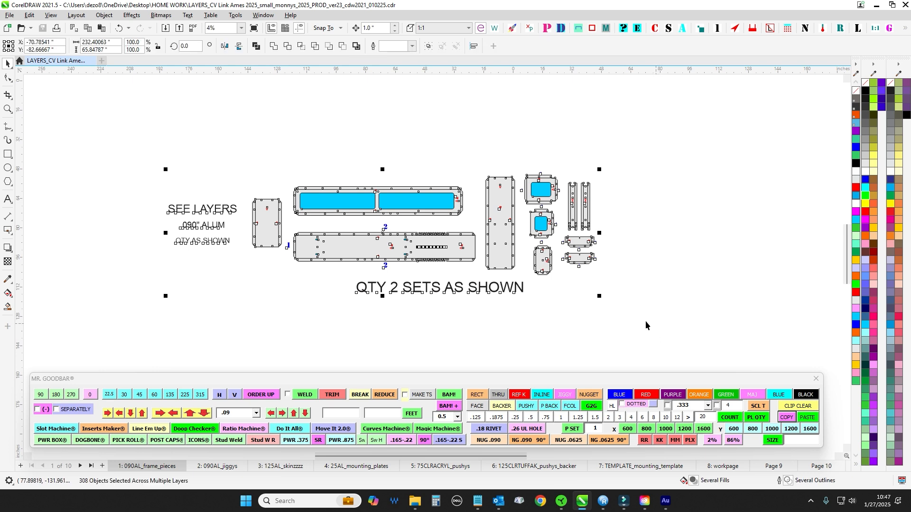
left_click(561, 315)
scroll(371, 219, "up", 1)
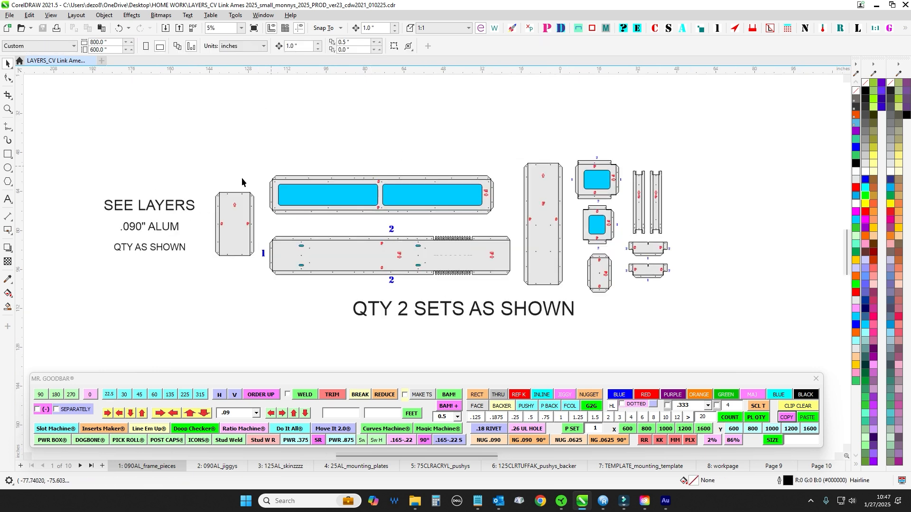
scroll(248, 183, "down", 1)
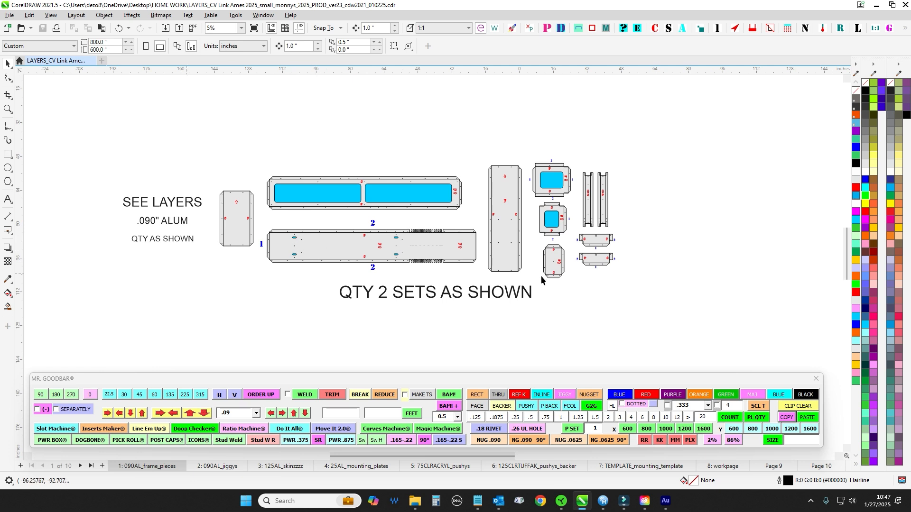
Step: Review the 090AL_jiggys, 125AL_skinzzz and 25AL_mounting_plates pages, selecting the mounting plates together with their material notes
left_click(214, 467)
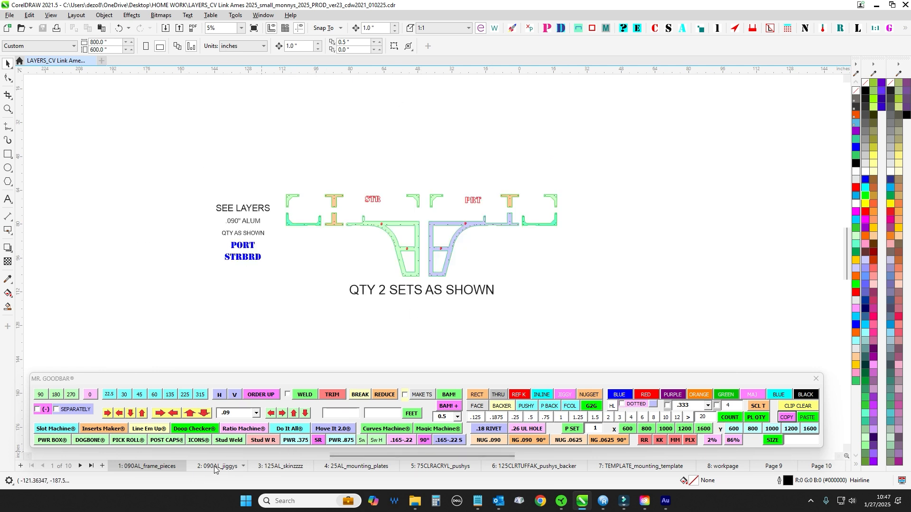
left_click(287, 467)
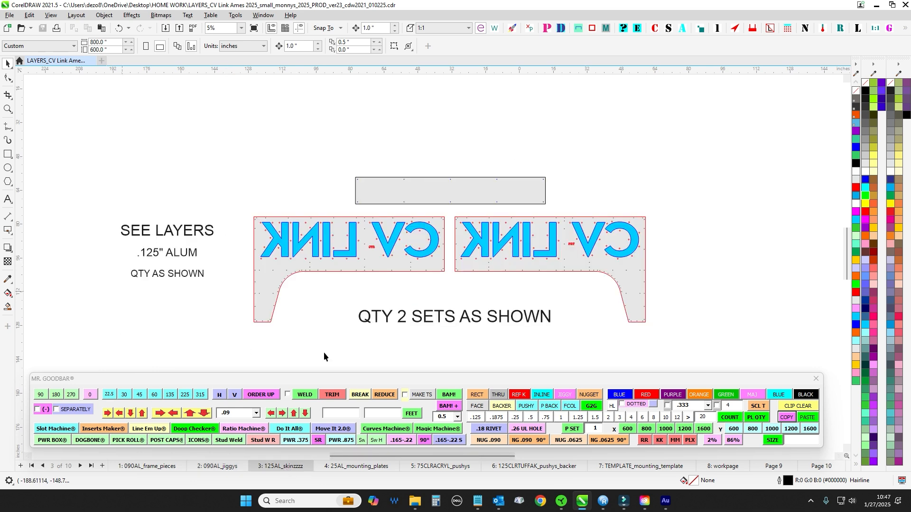
left_click(344, 467)
scroll(312, 167, "up", 1)
left_click_drag(533, 290, 532, 290)
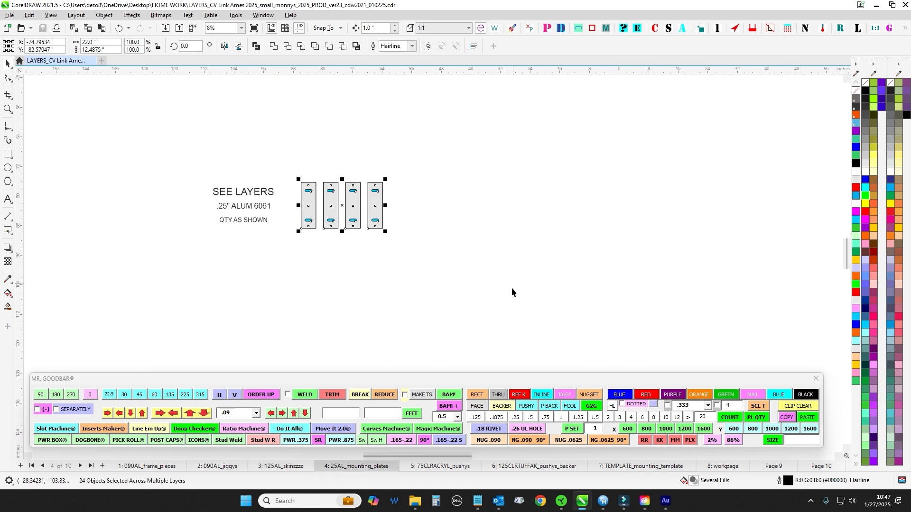
left_click_drag(174, 152, 550, 290)
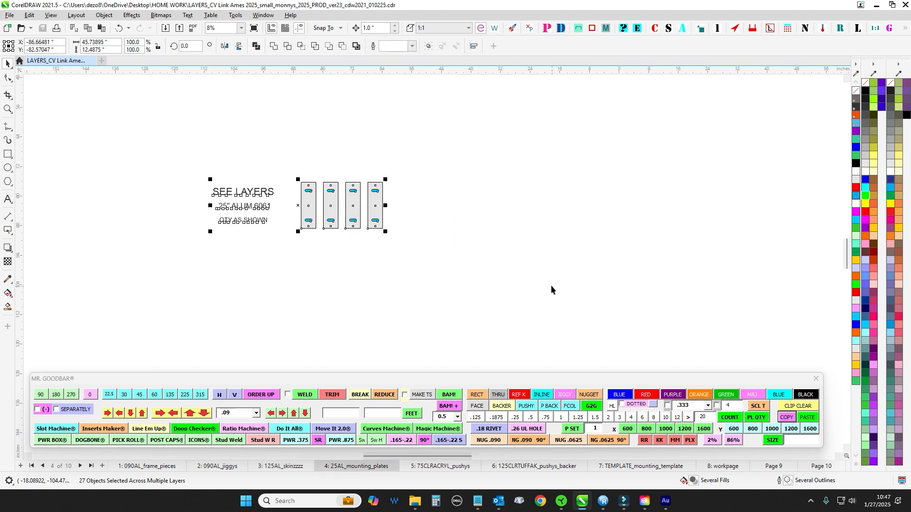
Step: Open the 75CLRACRYL_pushys page and inspect the shop notes and CV LINK push-thru letters, selecting the rout strategy note
left_click(422, 466)
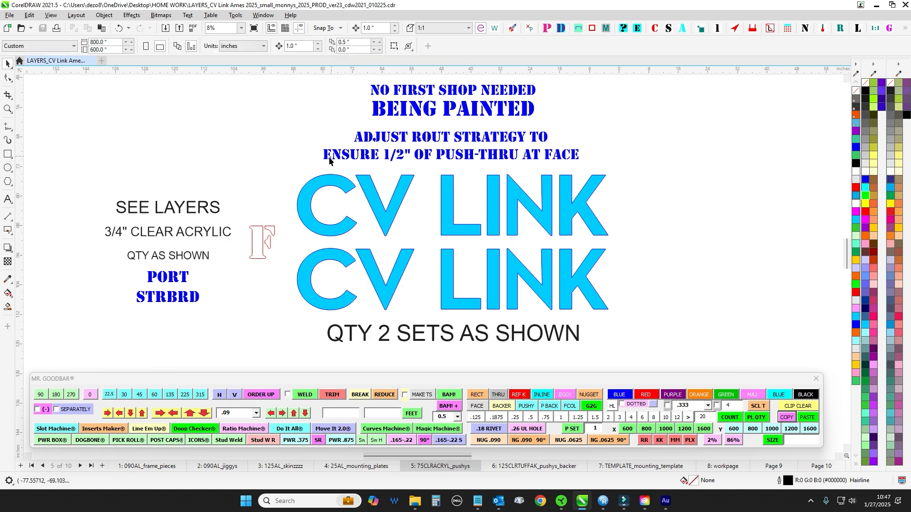
scroll(407, 230, "down", 2)
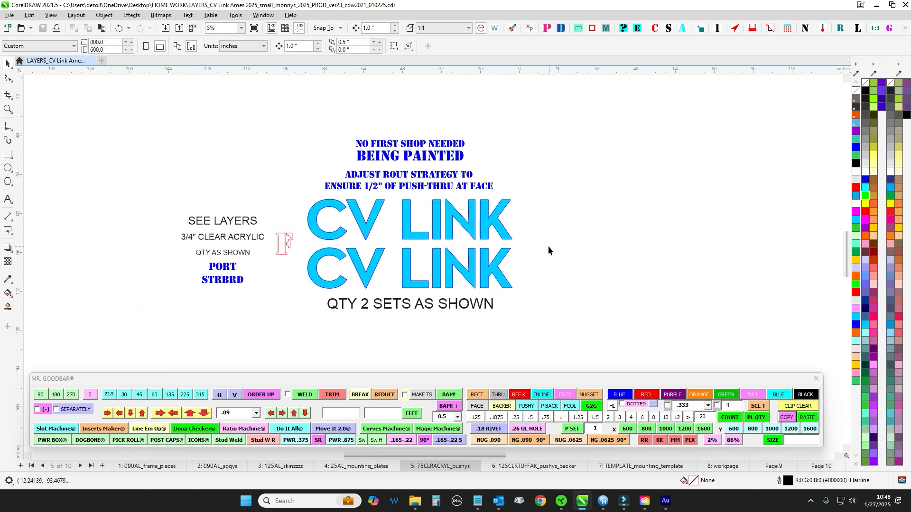
left_click_drag(275, 131, 548, 200)
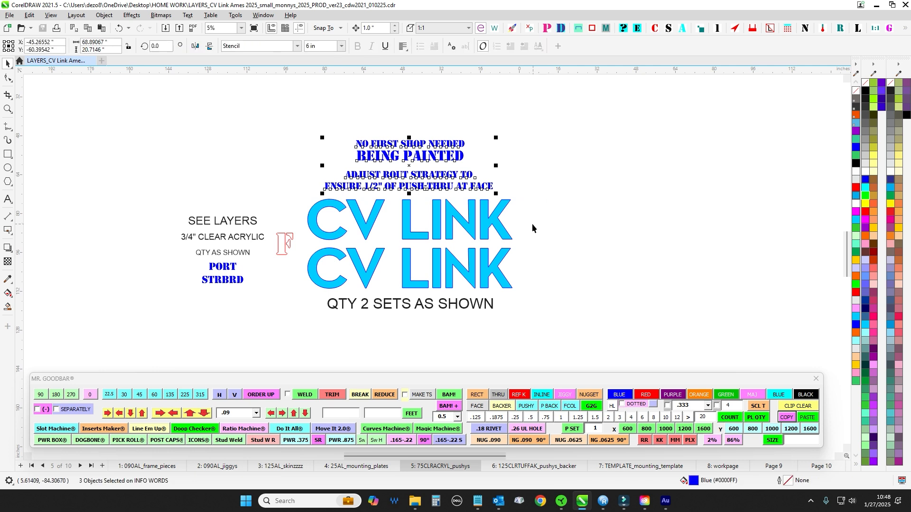
scroll(309, 208, "up", 1)
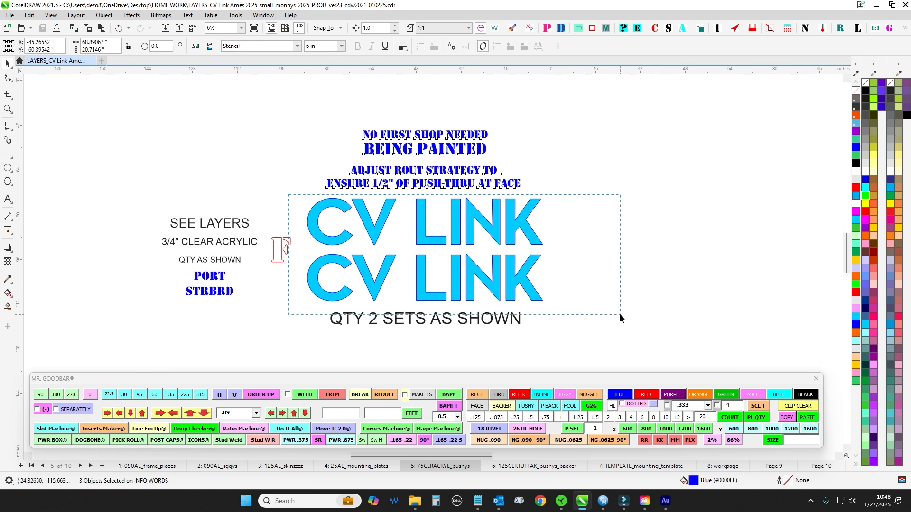
left_click_drag(620, 314, 622, 303)
scroll(347, 165, "up", 2)
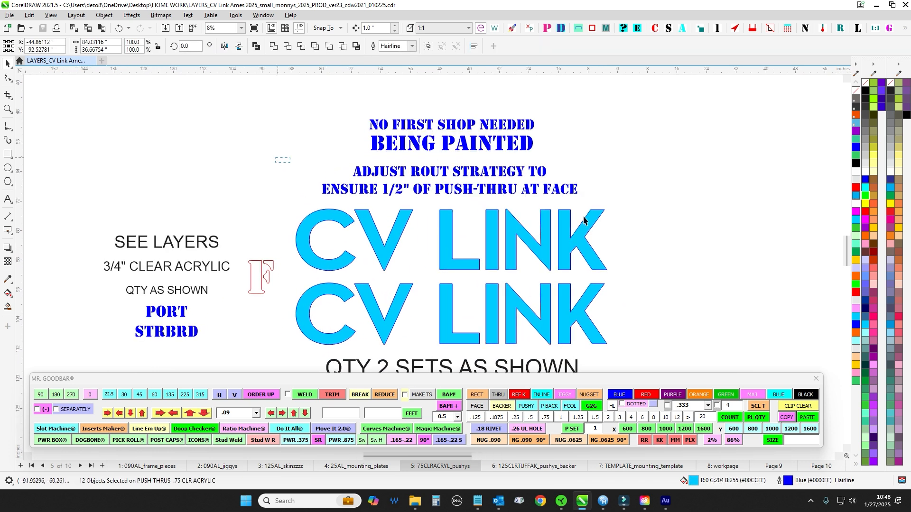
left_click_drag(583, 217, 680, 213)
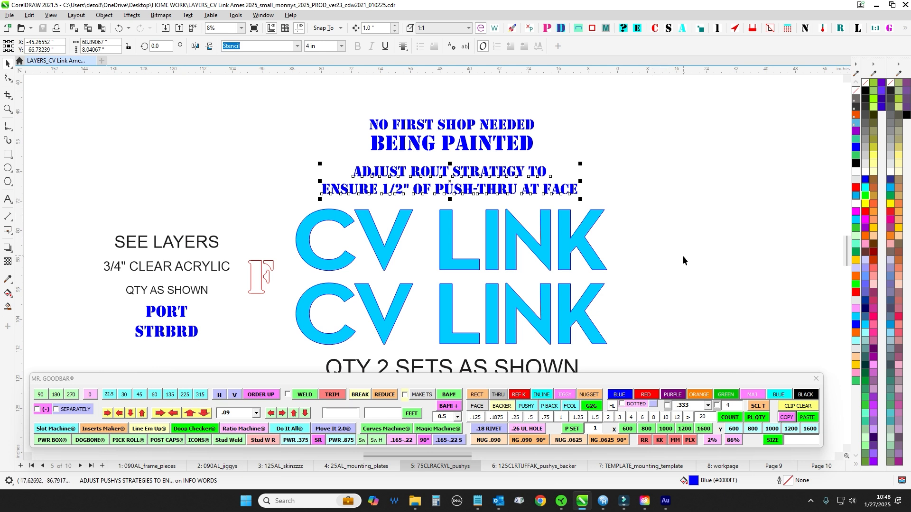
left_click_drag(690, 255, 665, 239)
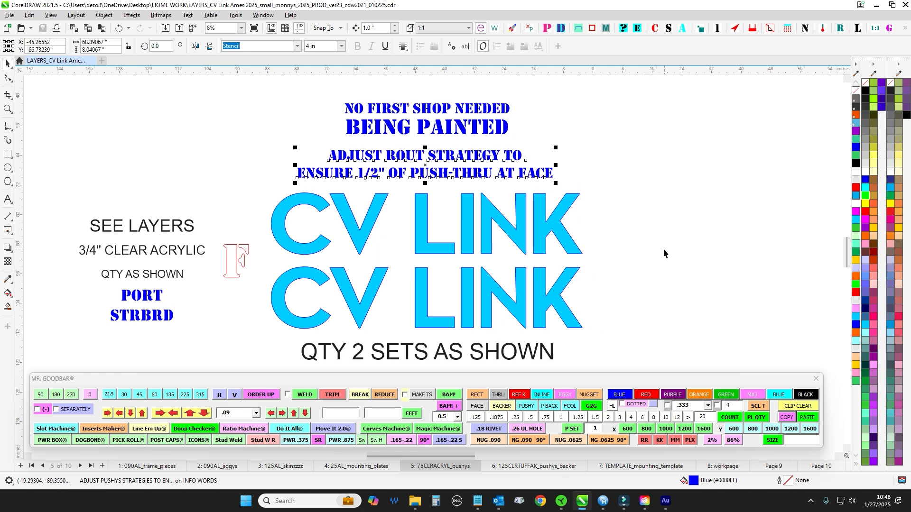
left_click_drag(676, 304, 674, 271)
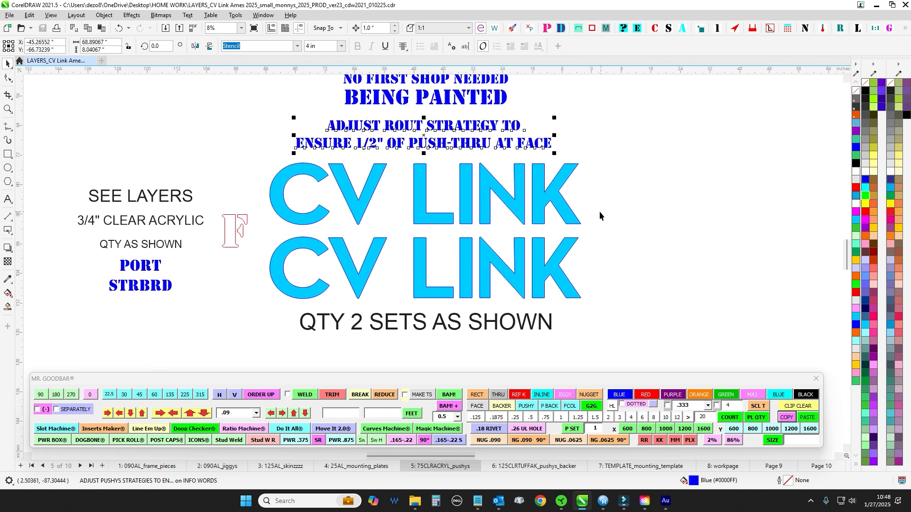
Step: Open the 125CLRTUFFAK_pushys_backer page and select the clear Tuffak backer panels with the NO DIFFUSER note
left_click(535, 468)
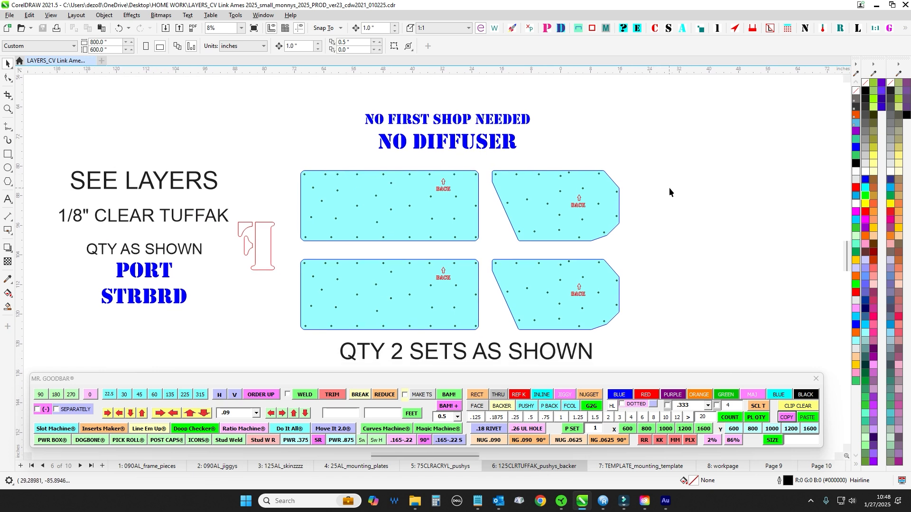
left_click_drag(279, 116, 731, 334)
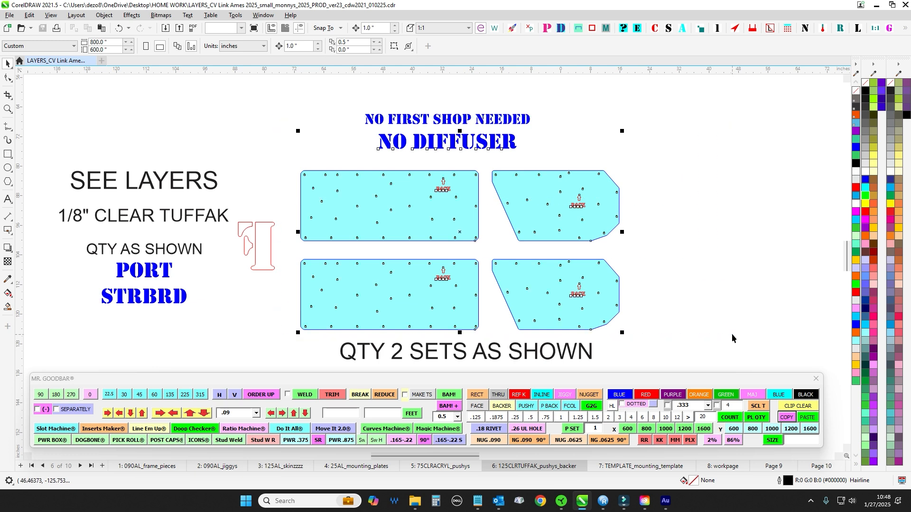
scroll(733, 328, "down", 1)
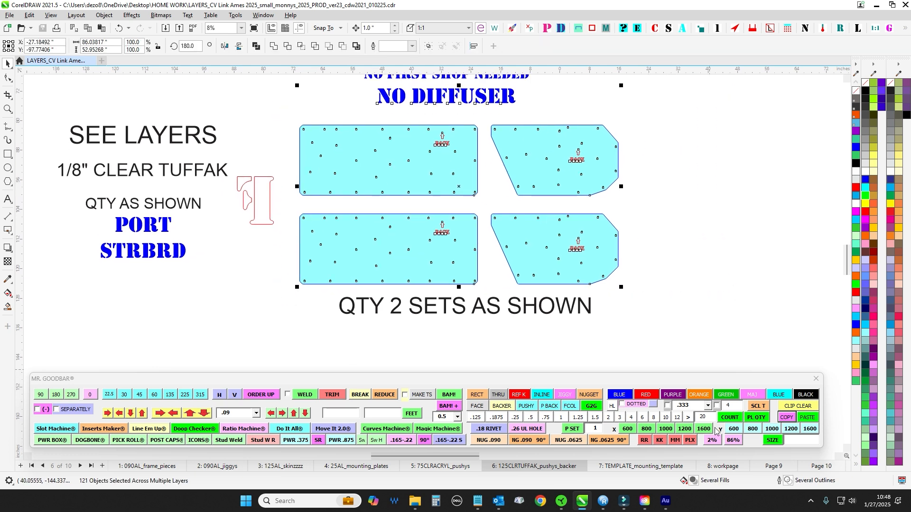
Step: Review the TEMPLATE_mounting_template page and the part layouts on the workpage
left_click(627, 467)
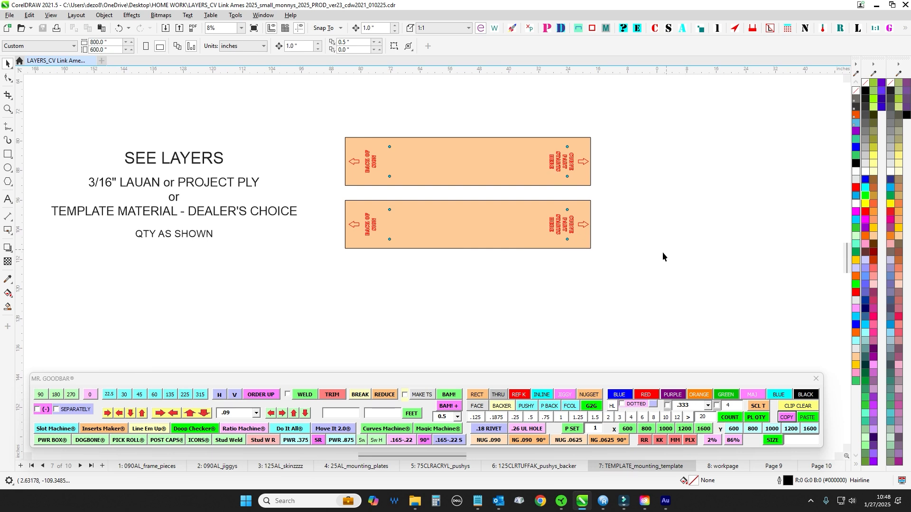
left_click(731, 467)
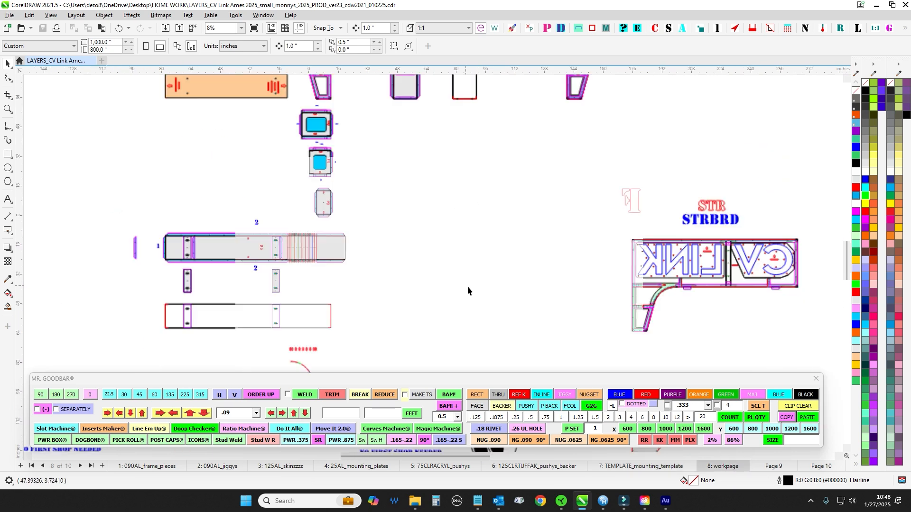
scroll(400, 249, "up", 3)
scroll(388, 235, "down", 3)
left_click_drag(383, 260, 394, 218)
Step: Open page 9 and inspect the electrical version's side section and the separate bracket details beside it
left_click(774, 466)
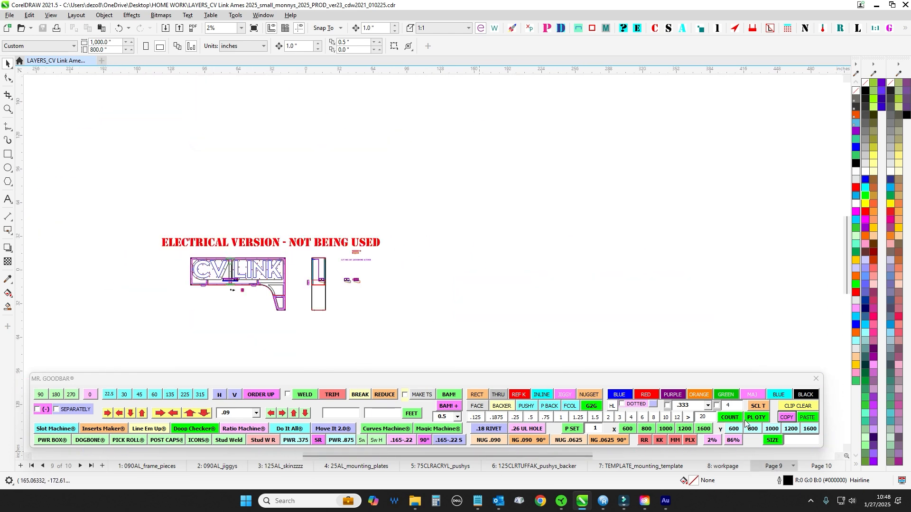
scroll(527, 275, "up", 1)
scroll(374, 261, "down", 1)
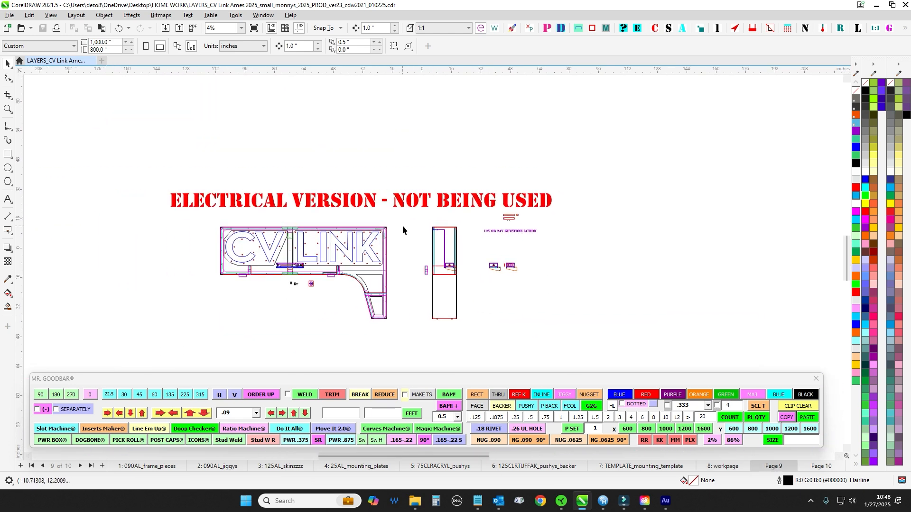
scroll(477, 244, "up", 5)
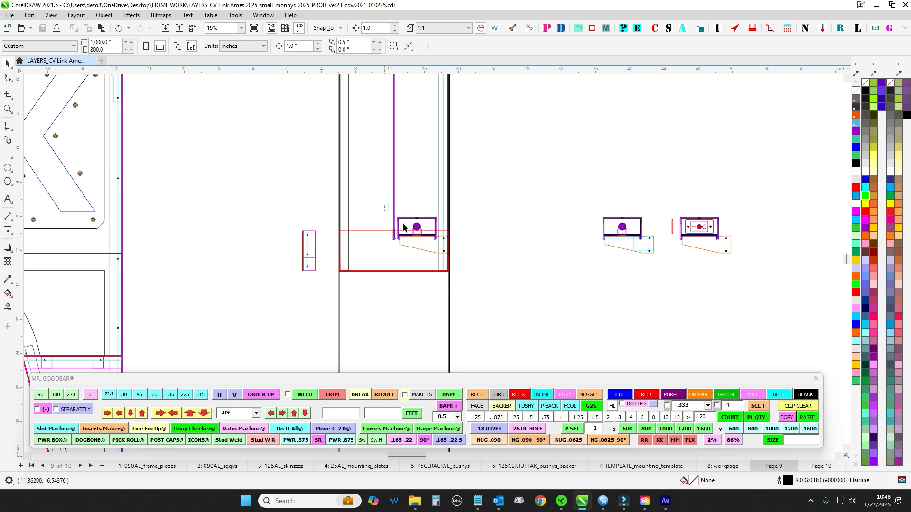
left_click_drag(403, 224, 456, 271)
scroll(493, 270, "up", 2)
left_click(492, 250)
scroll(496, 255, "down", 1)
left_click_drag(598, 219, 312, 232)
left_click_drag(484, 156, 733, 275)
scroll(736, 276, "down", 1)
left_click_drag(340, 226, 546, 212)
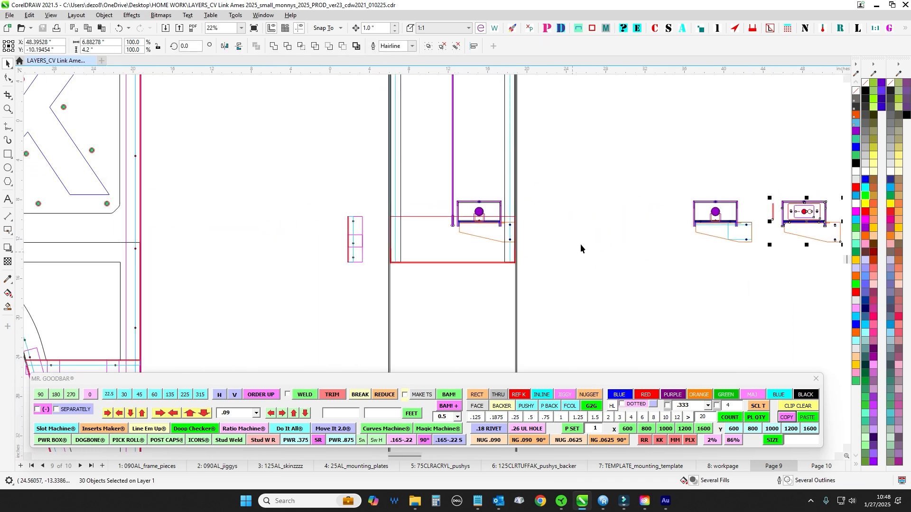
Step: Examine the electrical version's CV LINK front view, including its frame, push-thru letters and the hardware below the cabinet
scroll(581, 245, "down", 1)
left_click_drag(345, 285, 555, 276)
left_click_drag(268, 344, 380, 351)
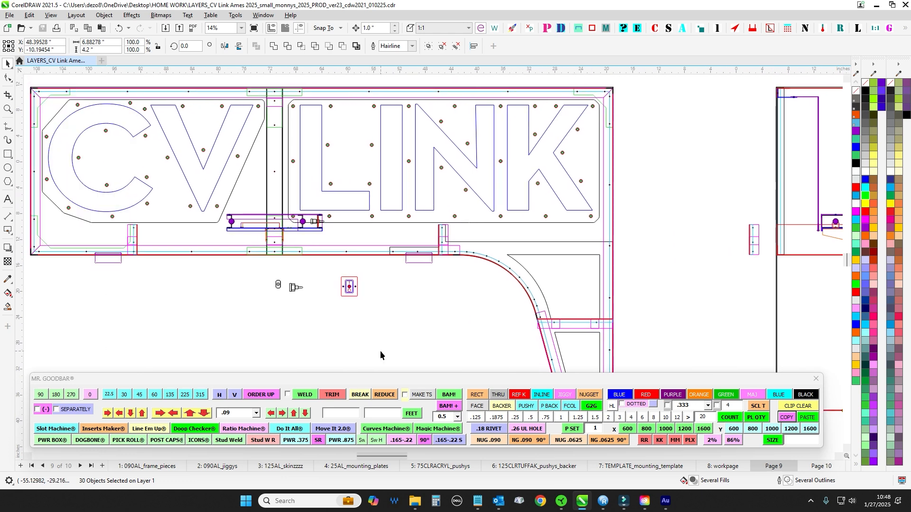
scroll(380, 334, "down", 1)
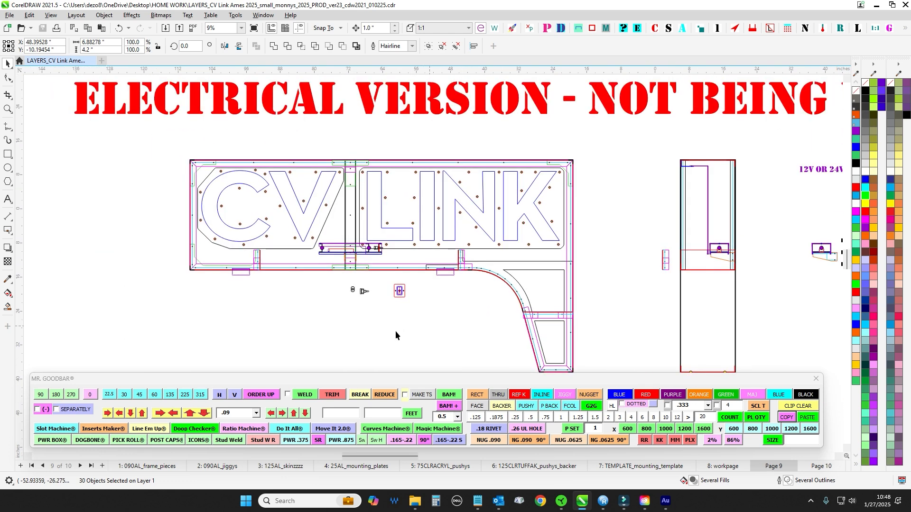
left_click_drag(317, 356, 320, 233)
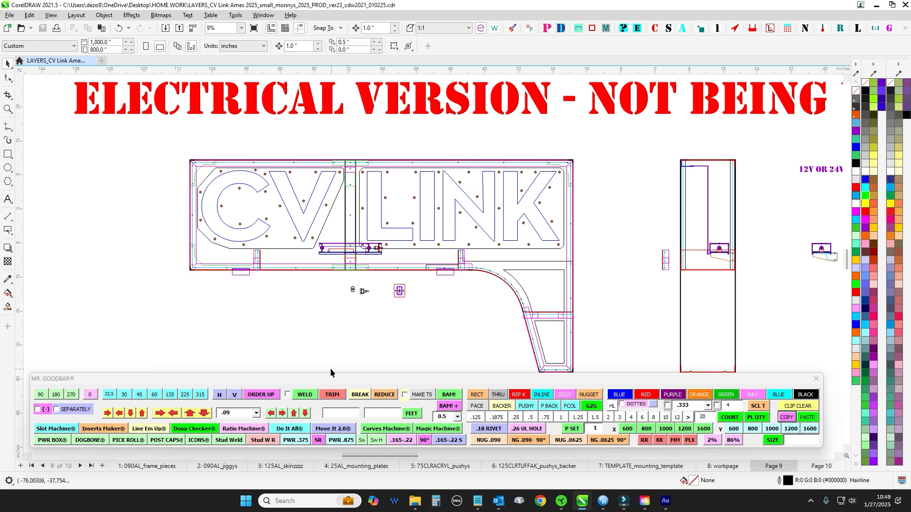
mouse_move(324, 321)
left_mouse_down()
mouse_move(312, 304)
mouse_move(311, 316)
left_mouse_up()
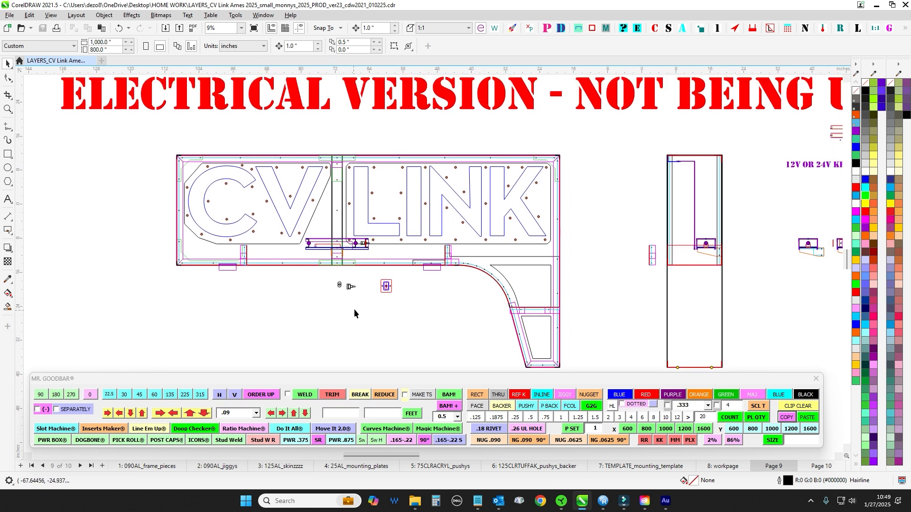
left_click_drag(158, 161, 562, 254)
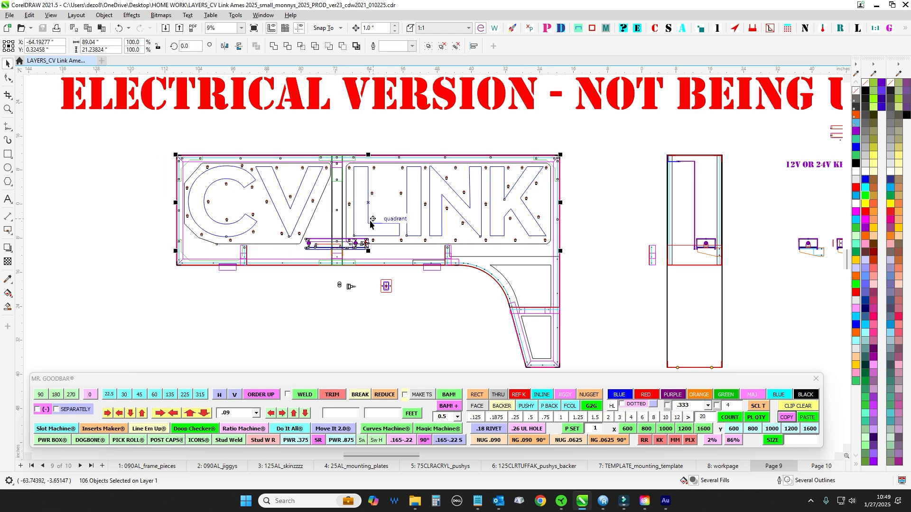
scroll(371, 299, "up", 1)
left_click(250, 212)
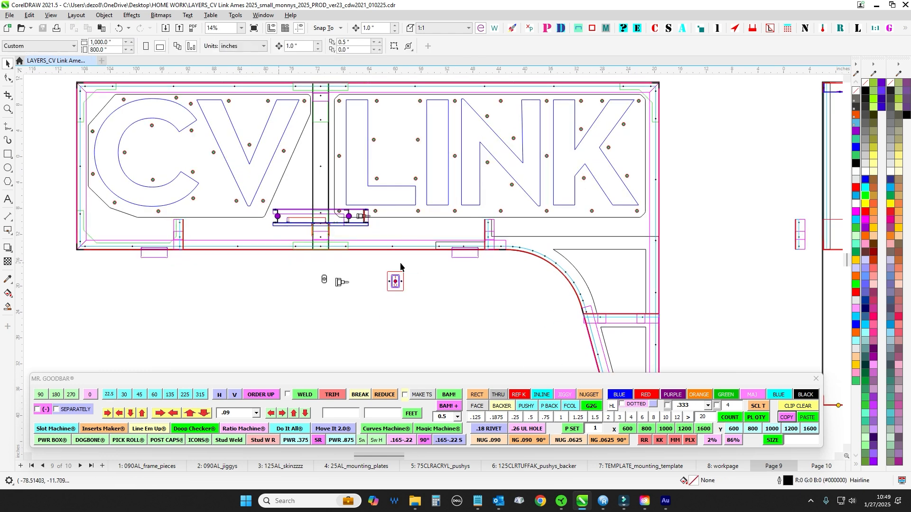
Step: Open the workpage and select the blue holes at the lower end of the STRBRD elevation's vertical divider
scroll(401, 265, "down", 1)
left_click(723, 467)
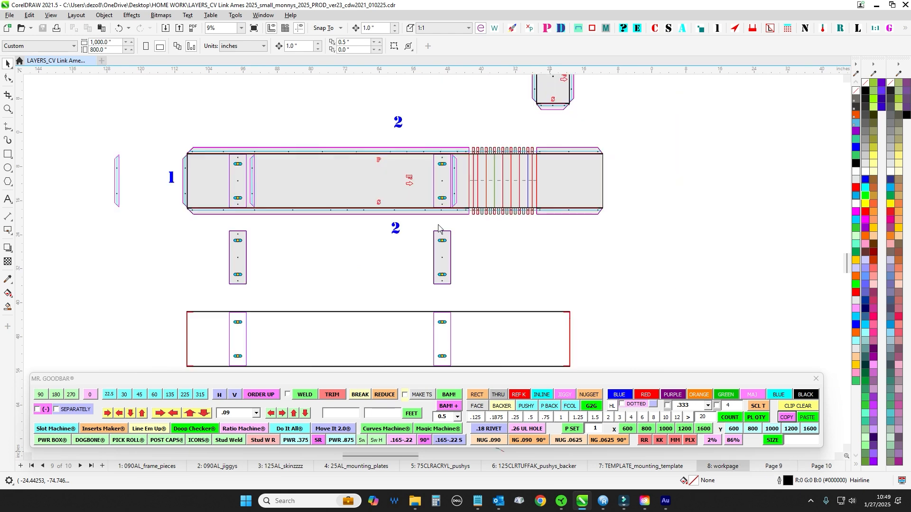
mouse_move(489, 281)
left_mouse_down()
mouse_move(375, 338)
mouse_move(433, 423)
left_mouse_up()
scroll(375, 338, "down", 1)
left_click_drag(461, 231, 434, 321)
scroll(210, 236, "up", 1)
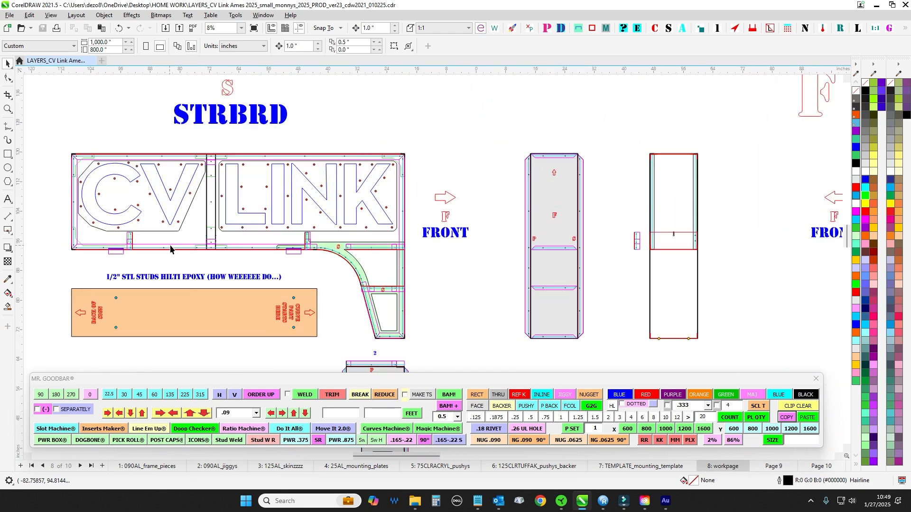
scroll(170, 248, "up", 3)
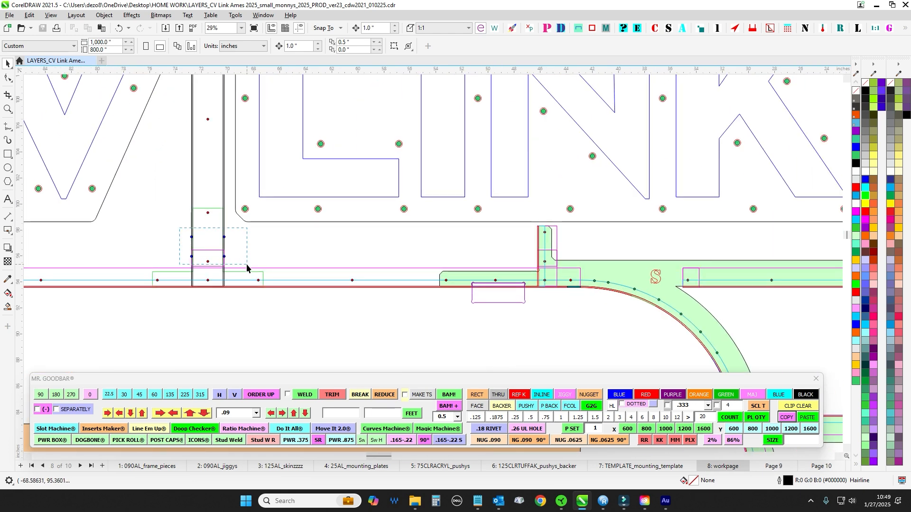
left_click_drag(246, 265, 247, 265)
Step: Select the matching pair of blue holes on the edge of the side section between the two elevations
scroll(264, 242, "down", 3)
left_click_drag(560, 232, 263, 232)
scroll(422, 234, "up", 1)
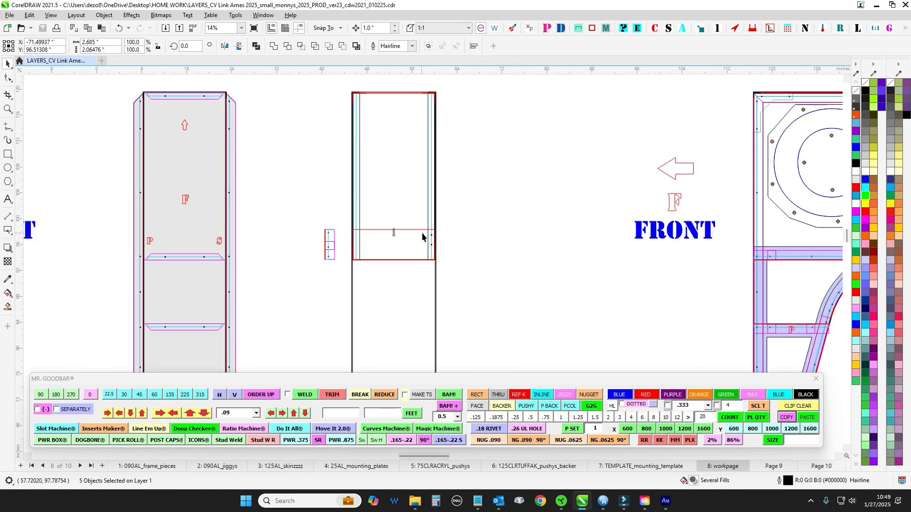
scroll(426, 233, "up", 1)
left_click_drag(421, 214, 471, 274)
scroll(476, 265, "down", 1)
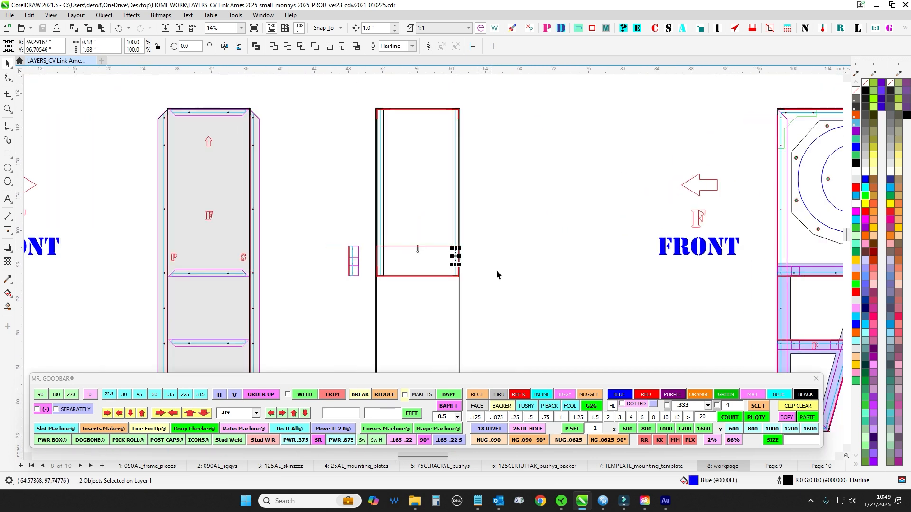
Step: Inspect the short bracket inside the STRBRD elevation's back half and the small flanged pans laid out beyond it
scroll(496, 269, "down", 1)
left_click_drag(368, 279, 759, 233)
scroll(163, 242, "up", 1)
left_click_drag(164, 242, 303, 241)
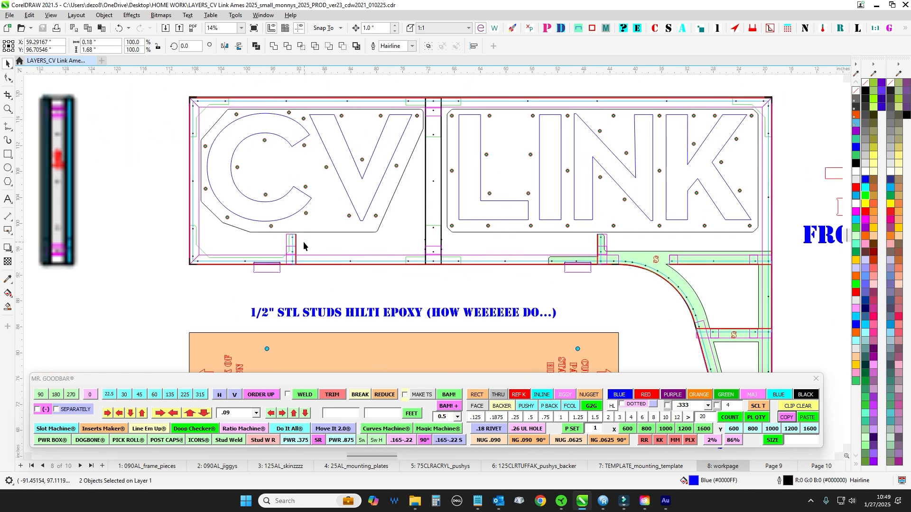
scroll(303, 241, "up", 1)
scroll(294, 238, "down", 1)
left_click_drag(164, 249, 584, 186)
scroll(122, 260, "up", 1)
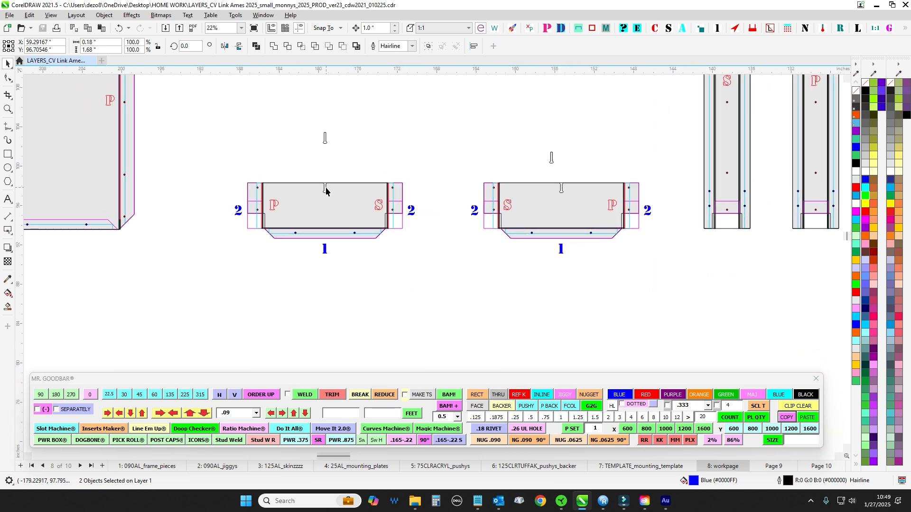
Step: Examine the two small P and S pans with their slot marks and clear the selection
scroll(331, 201, "down", 1)
scroll(342, 215, "down", 1)
left_click_drag(341, 156, 312, 210)
scroll(395, 249, "up", 1)
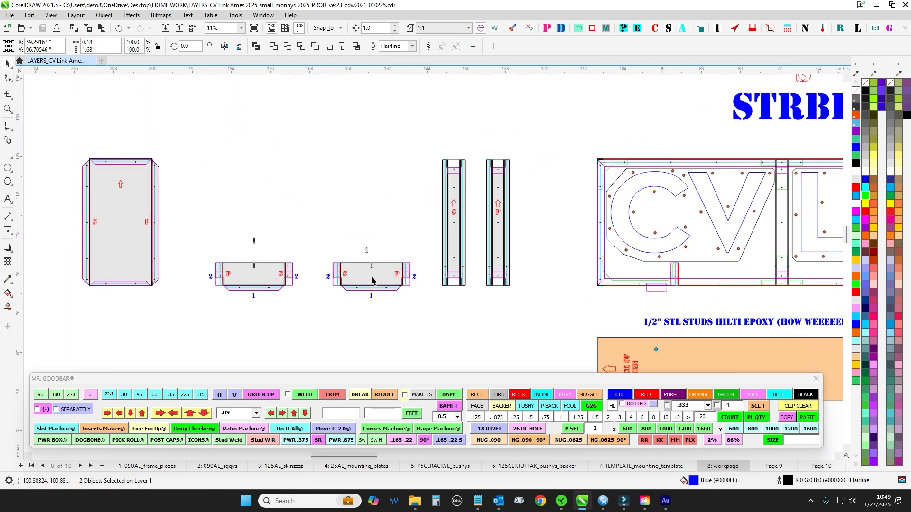
scroll(370, 270, "up", 2)
left_click(407, 290)
scroll(405, 280, "down", 1)
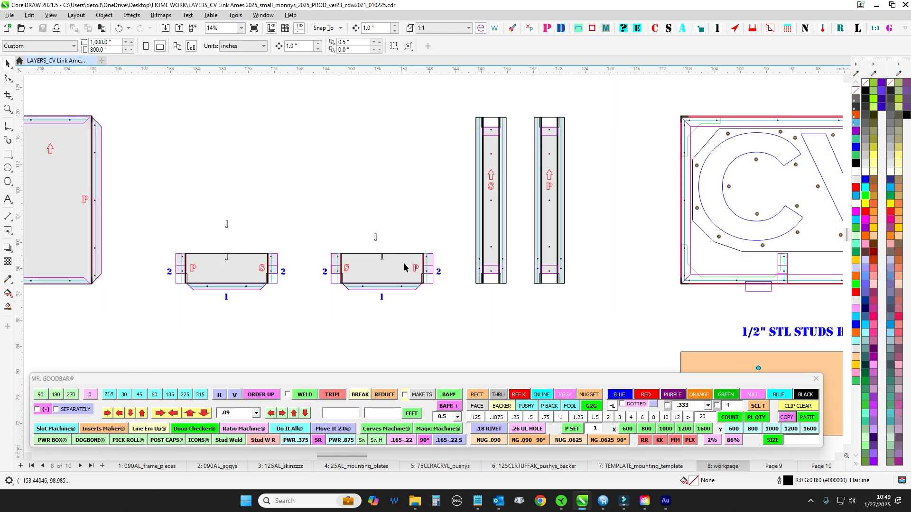
Step: Review the STRBRD and PORT views and select the long panel with two blue openings together with its cover plate
mouse_move(502, 315)
left_mouse_down()
mouse_move(449, 283)
mouse_move(461, 307)
mouse_move(226, 284)
left_mouse_up()
scroll(451, 284, "down", 1)
scroll(386, 303, "down", 1)
left_click_drag(458, 177, 273, 160)
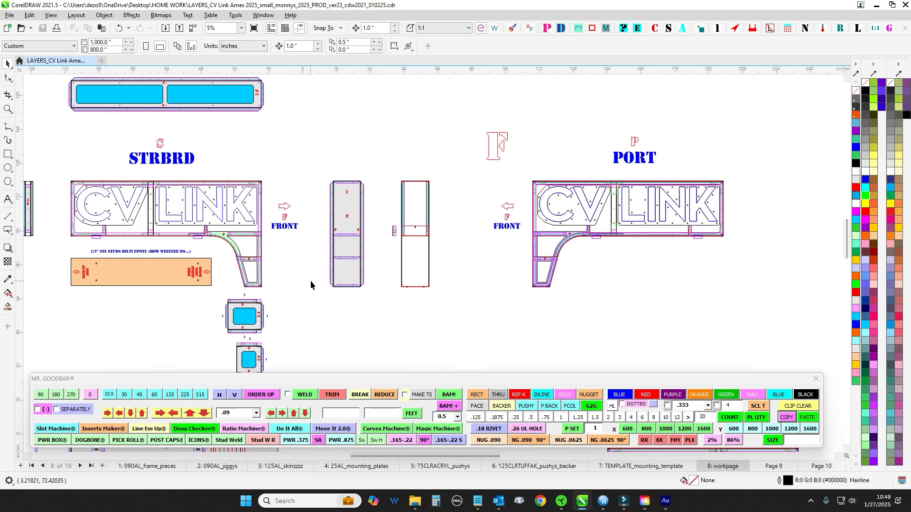
left_click_drag(310, 281, 506, 303)
left_click_drag(62, 262, 121, 266)
scroll(119, 266, "up", 1)
left_click_drag(413, 164, 234, 315)
scroll(440, 251, "down", 1)
left_click_drag(488, 273, 430, 320)
left_click_drag(252, 229, 583, 307)
scroll(516, 255, "up", 3)
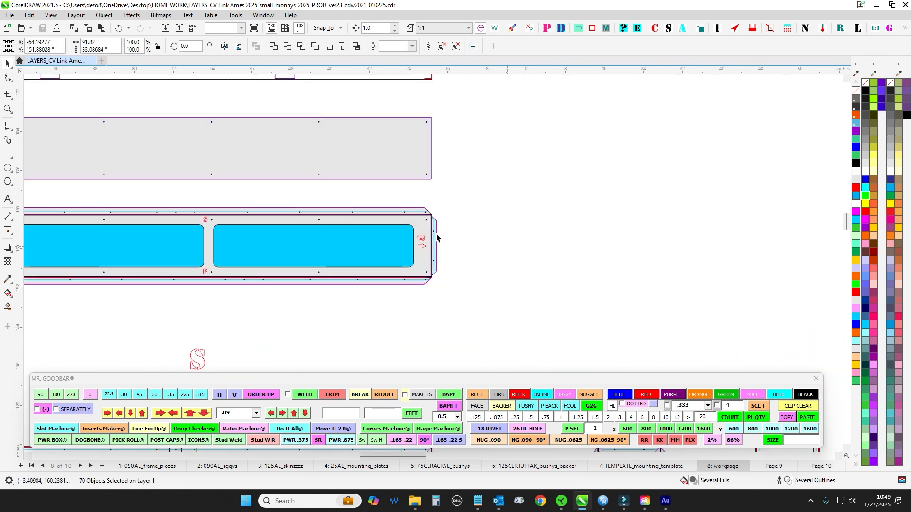
Step: Select the arrow and F orientation mark above the STRBRD view's FRONT label, and clear the selection
scroll(437, 235, "down", 3)
left_click(460, 309)
left_click_drag(461, 309, 415, 166)
scroll(415, 204, "up", 2)
scroll(423, 285, "down", 1)
mouse_move(416, 214)
left_mouse_down()
mouse_move(541, 198)
mouse_move(529, 216)
mouse_move(497, 214)
mouse_move(457, 230)
left_mouse_up()
scroll(496, 306, "up", 3)
scroll(457, 230, "down", 1)
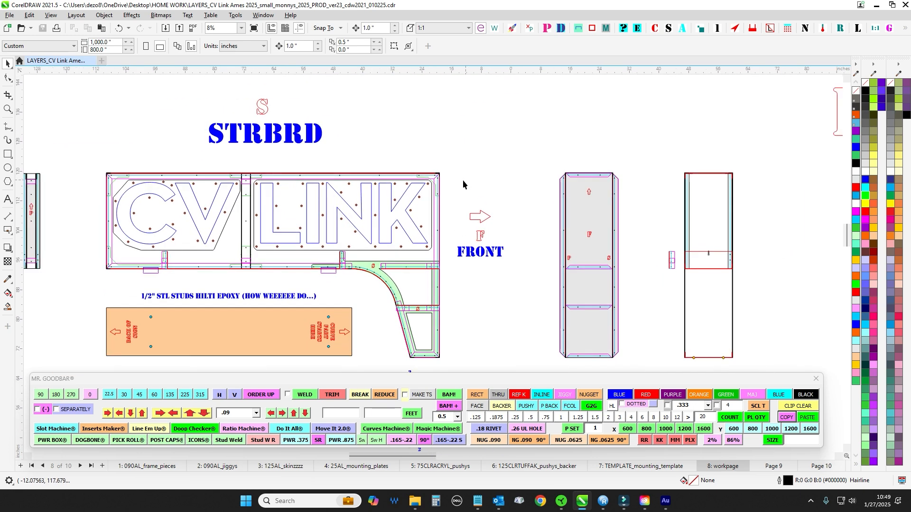
scroll(599, 247, "up", 2)
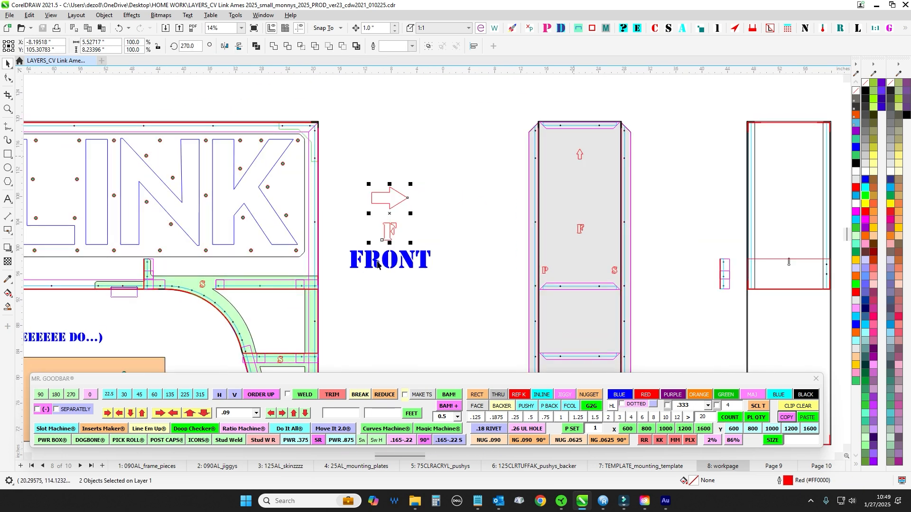
scroll(378, 265, "down", 1)
left_click_drag(419, 252, 573, 204)
left_click(535, 289)
Step: Select the P mark and PORT label above the port elevation
scroll(535, 290, "down", 2)
left_click_drag(543, 340, 559, 392)
left_click_drag(491, 146, 472, 205)
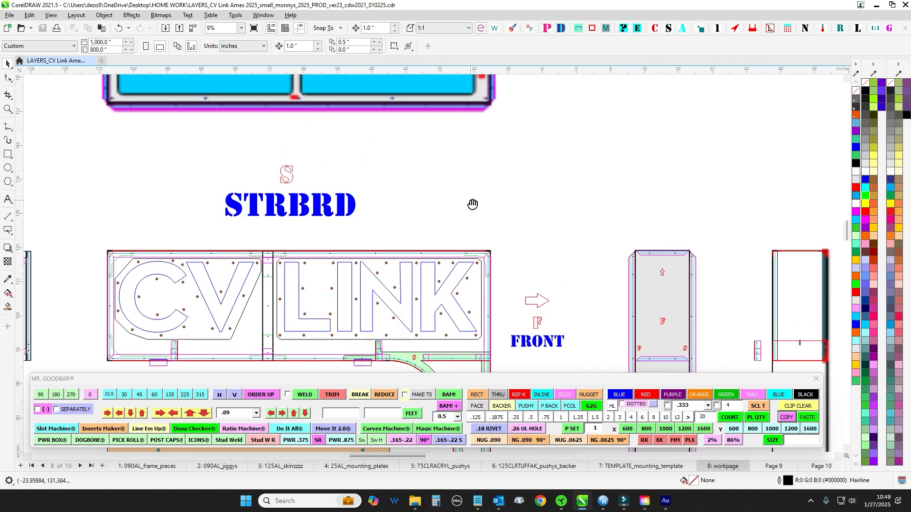
left_click_drag(198, 154, 394, 233)
scroll(554, 229, "down", 1)
left_click_drag(560, 227, 114, 201)
left_click_drag(544, 143, 701, 196)
scroll(671, 313, "down", 3)
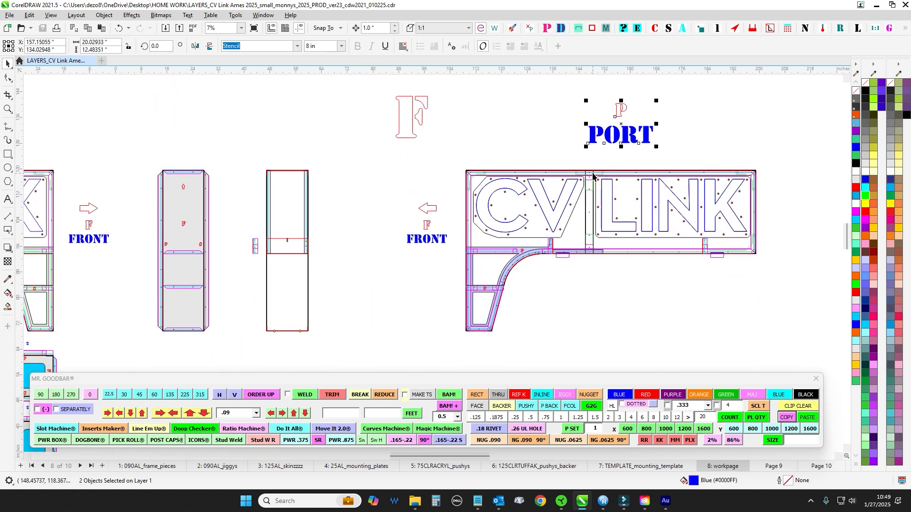
Step: Compare the STRBRD and PORT elevations and select the leg and lower frame parts of the PORT elevation
scroll(593, 175, "up", 2)
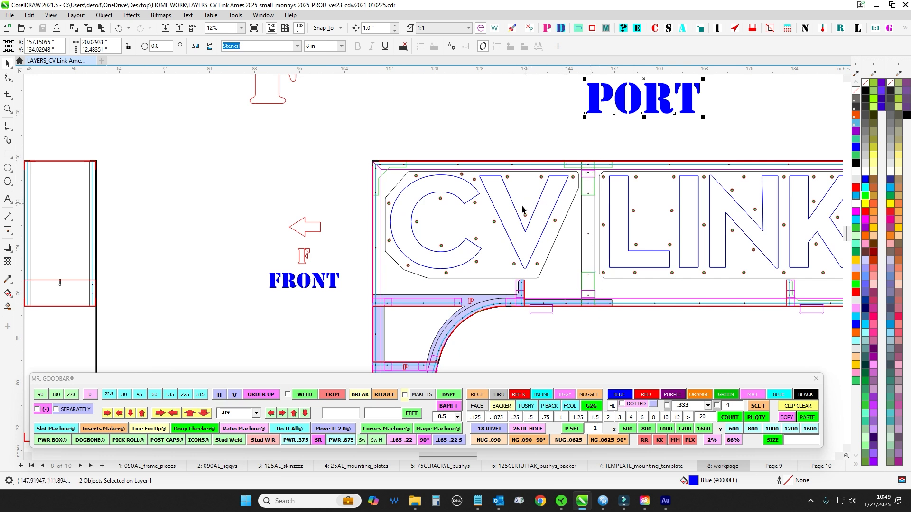
scroll(576, 226, "down", 2)
left_click_drag(311, 193, 744, 181)
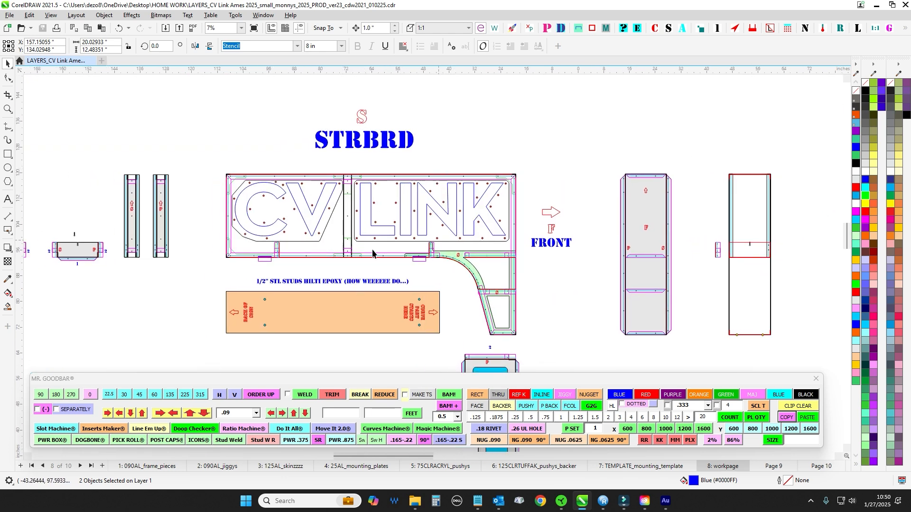
left_click_drag(769, 275, 226, 249)
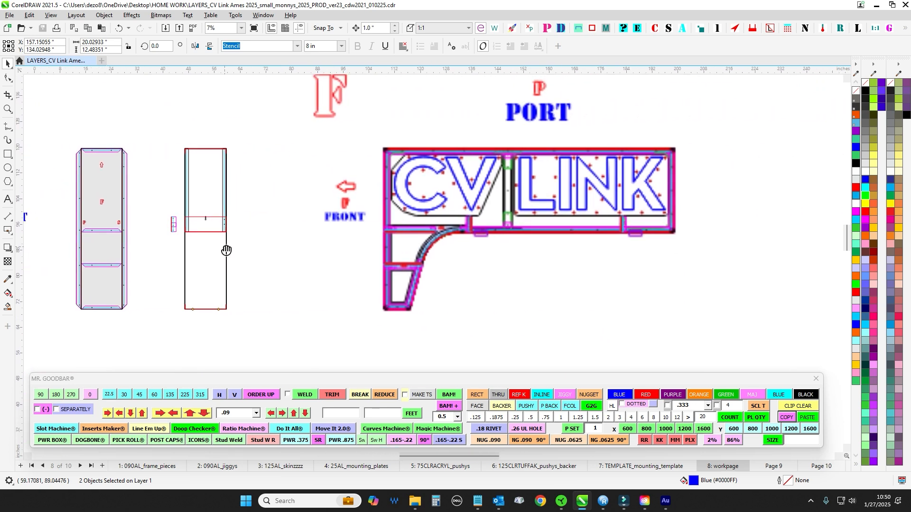
scroll(494, 222, "up", 1)
scroll(495, 222, "up", 1)
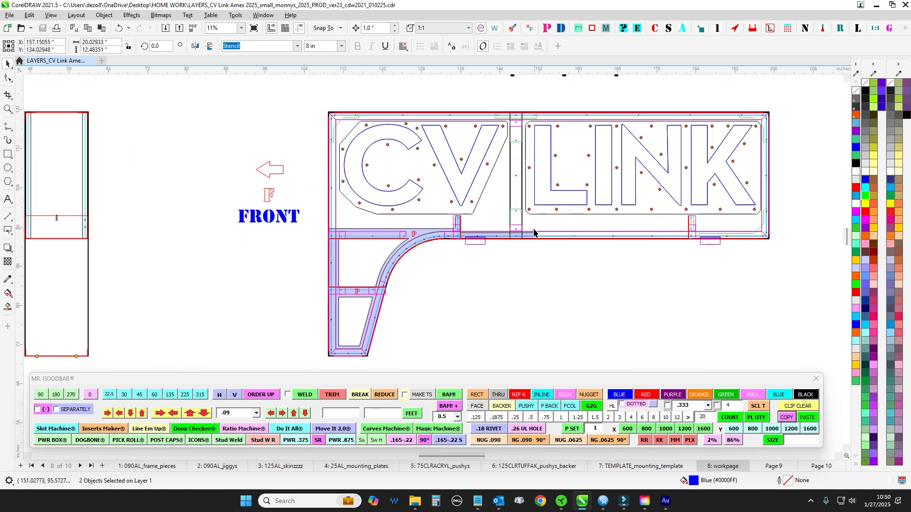
left_click_drag(306, 209, 561, 364)
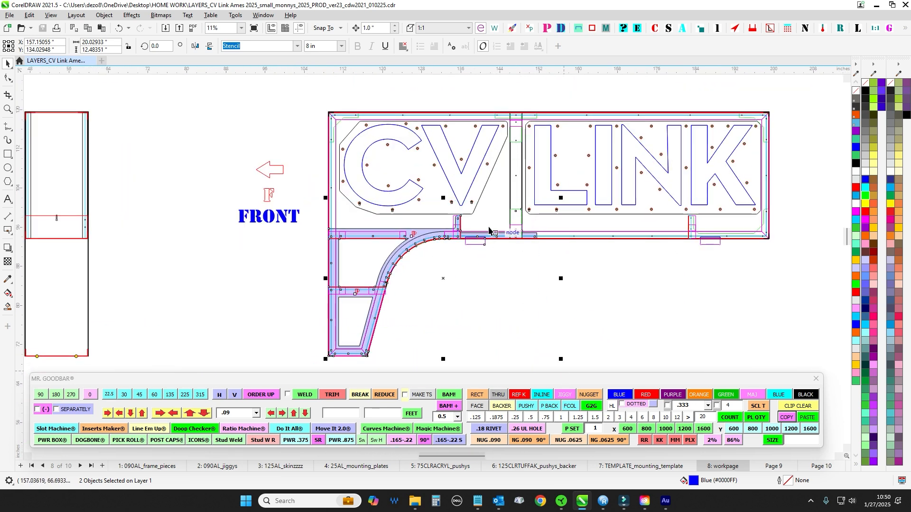
scroll(489, 220, "up", 1)
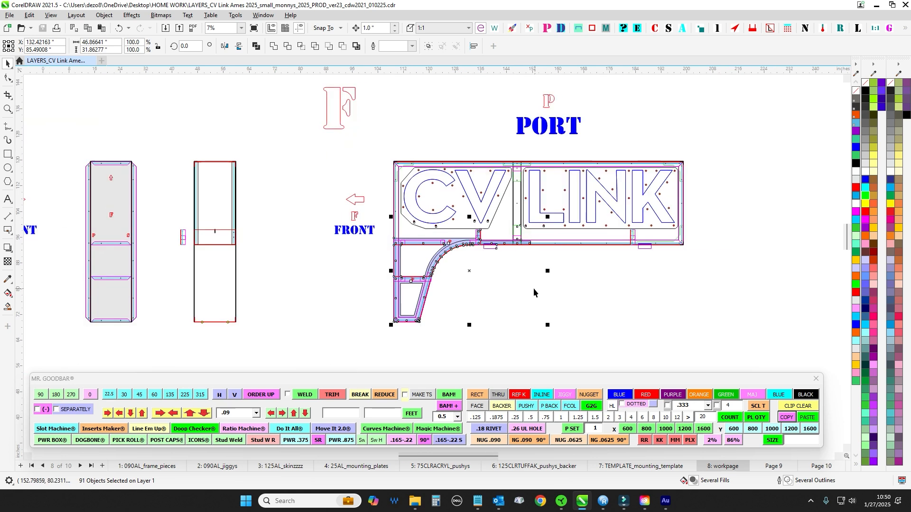
Step: Find the STR and PRT frame part layouts and select the orange T-shaped pieces in the STRBRD set
scroll(527, 282, "down", 4)
scroll(531, 258, "down", 3)
scroll(483, 284, "up", 4)
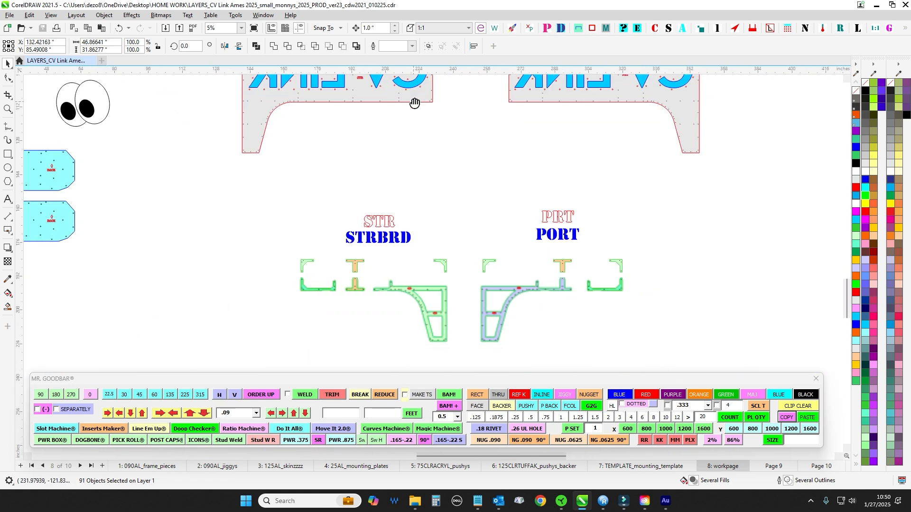
scroll(427, 283, "down", 2)
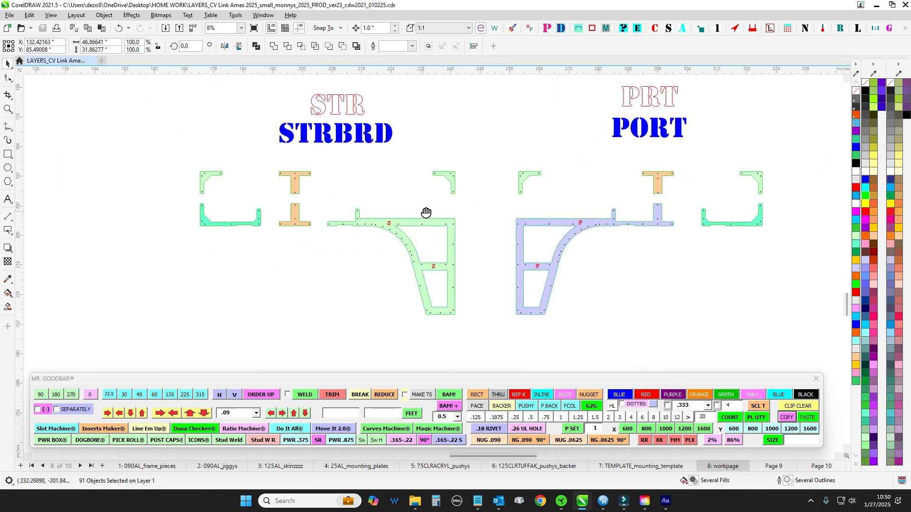
left_click_drag(311, 239, 320, 251)
scroll(320, 251, "up", 2)
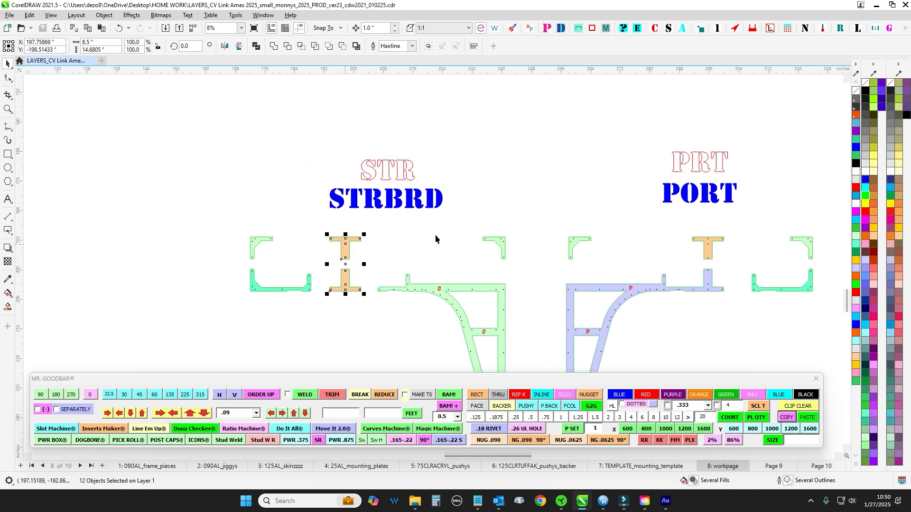
Step: Select the pair of T-shaped areas in the PORT set, compare both sets, and clear the selection
left_click_drag(434, 233, 338, 214)
left_click_drag(566, 205, 559, 316)
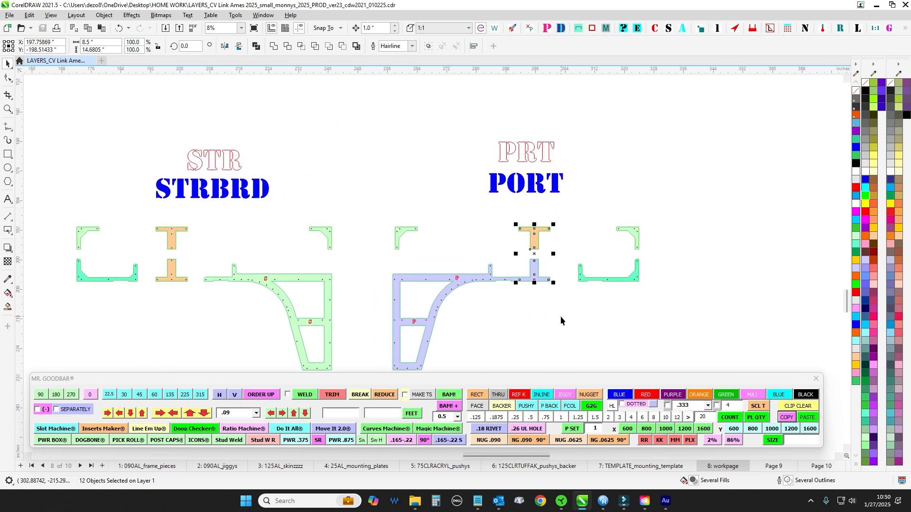
left_click_drag(308, 295, 423, 228)
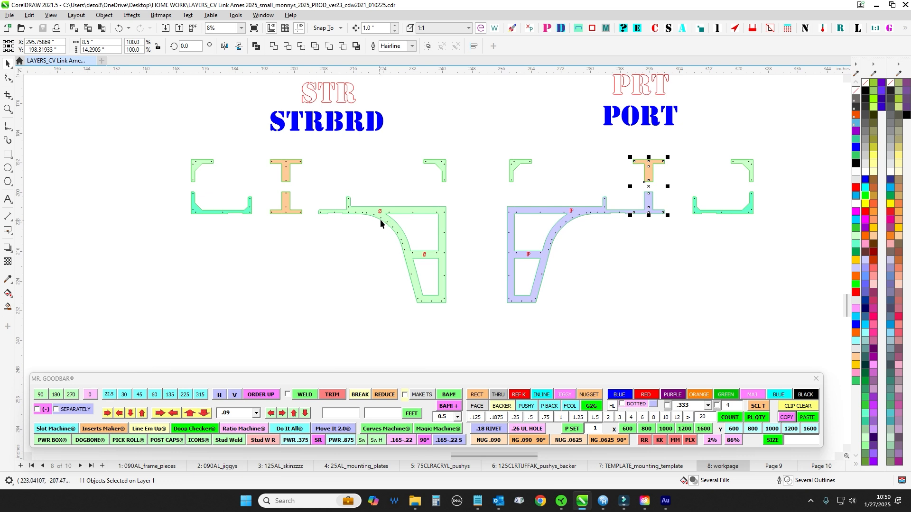
scroll(580, 215, "down", 2)
left_click(346, 195)
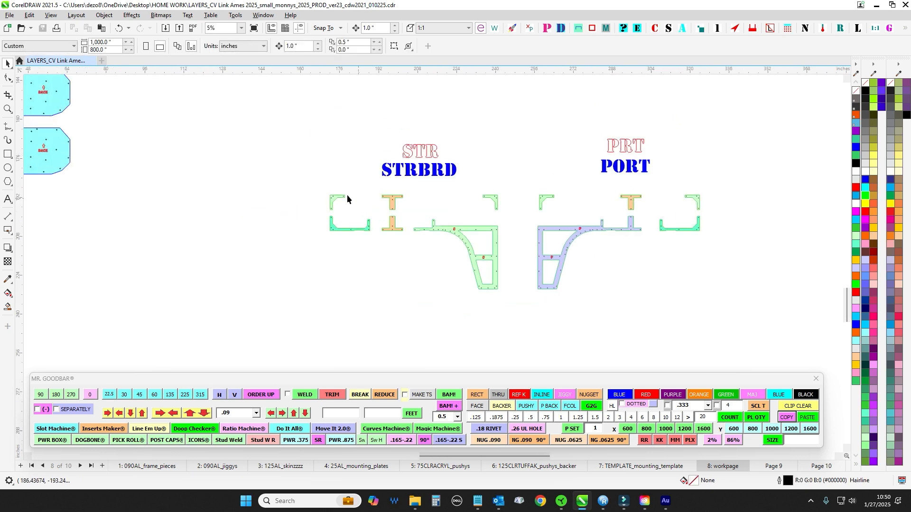
Step: Select the small green L-shaped corner piece above the leg frame in the PORT set
left_click_drag(381, 246, 379, 248)
left_click_drag(746, 160, 659, 270)
scroll(540, 193, "up", 1)
left_click_drag(534, 184, 590, 224)
Step: Go to the push-thru layouts on the workpage and select both rows of blue CV LINK letters
scroll(528, 163, "down", 4)
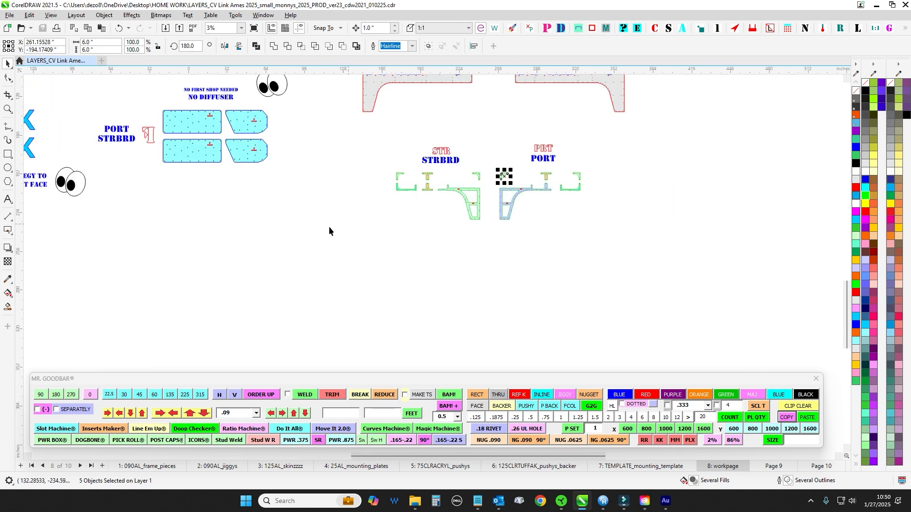
left_click_drag(329, 226, 476, 289)
left_click(477, 289)
left_click_drag(247, 145, 343, 189)
left_click_drag(424, 182, 379, 260)
left_click_drag(440, 254, 563, 174)
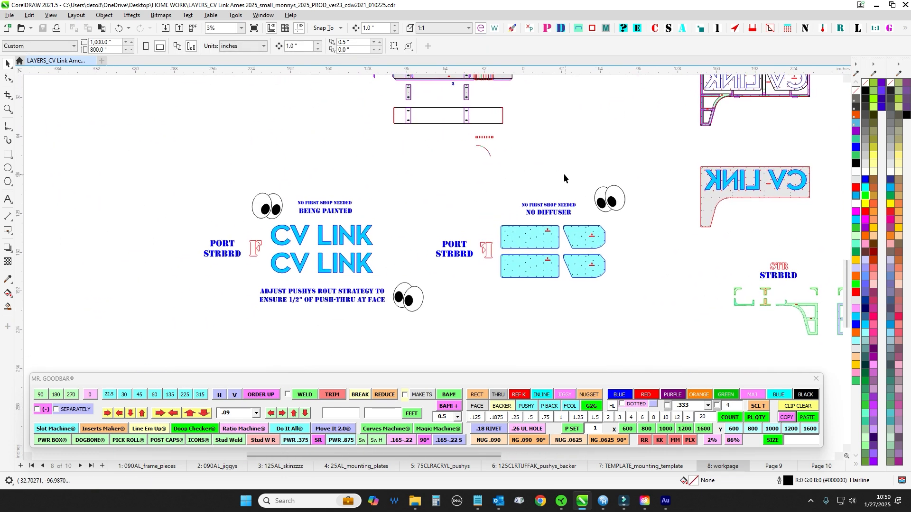
scroll(359, 226, "up", 2)
scroll(360, 226, "down", 1)
left_click_drag(220, 152, 441, 252)
Step: Examine the CV LINK letters with the BEING PAINTED and 1/2" push-thru routing notes, and clear the selection
left_click_drag(485, 213, 502, 263)
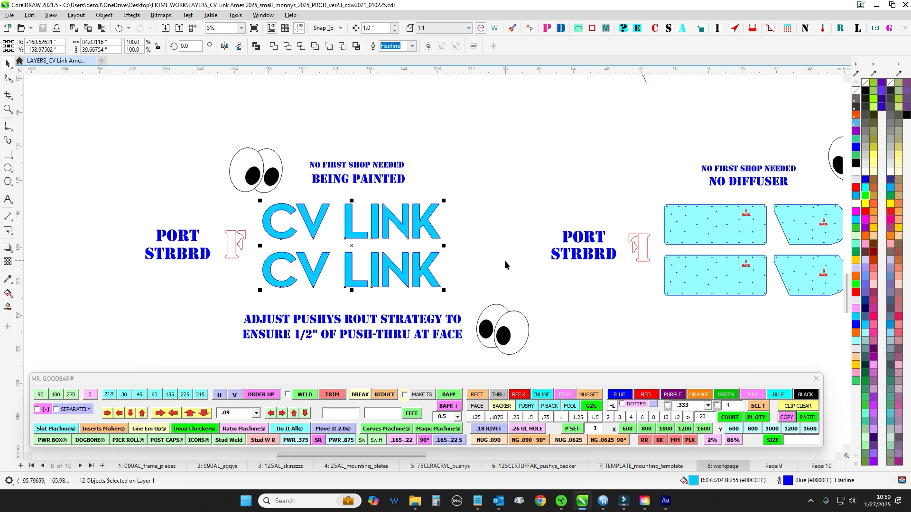
left_click_drag(508, 226, 504, 231)
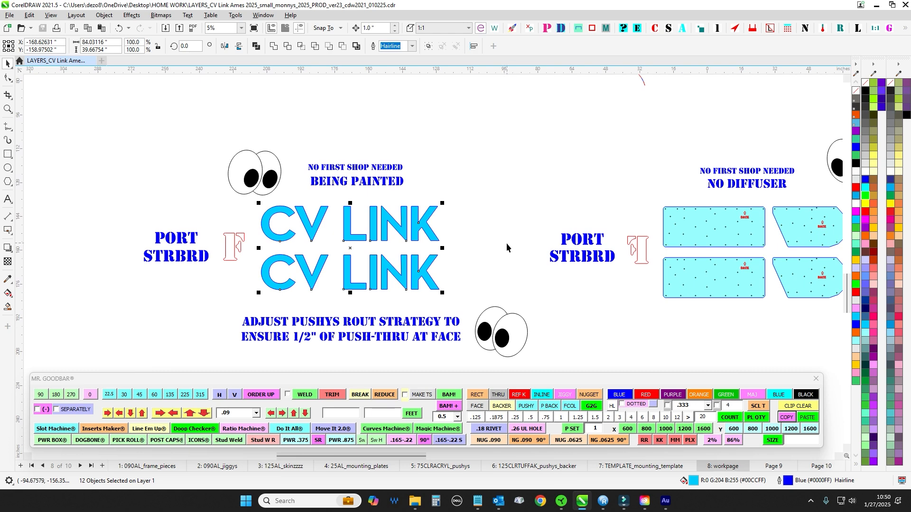
scroll(486, 235, "up", 2)
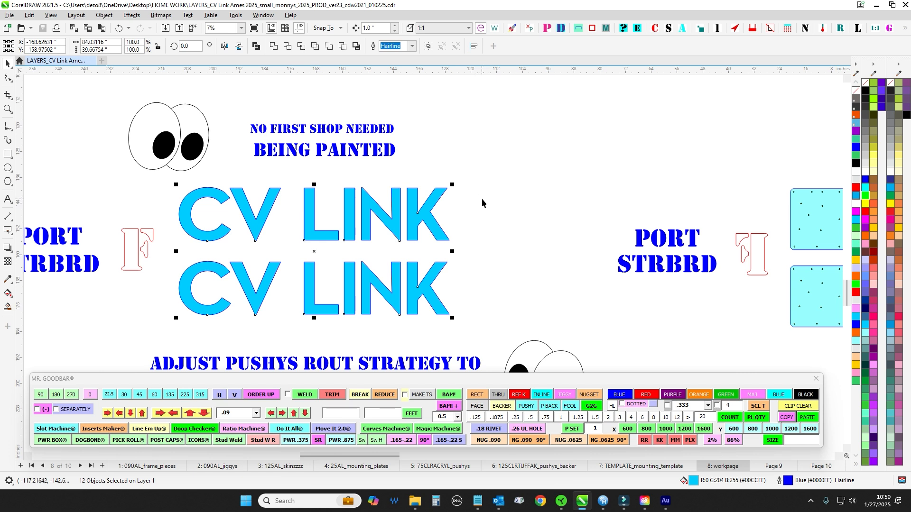
left_click_drag(482, 199, 487, 195)
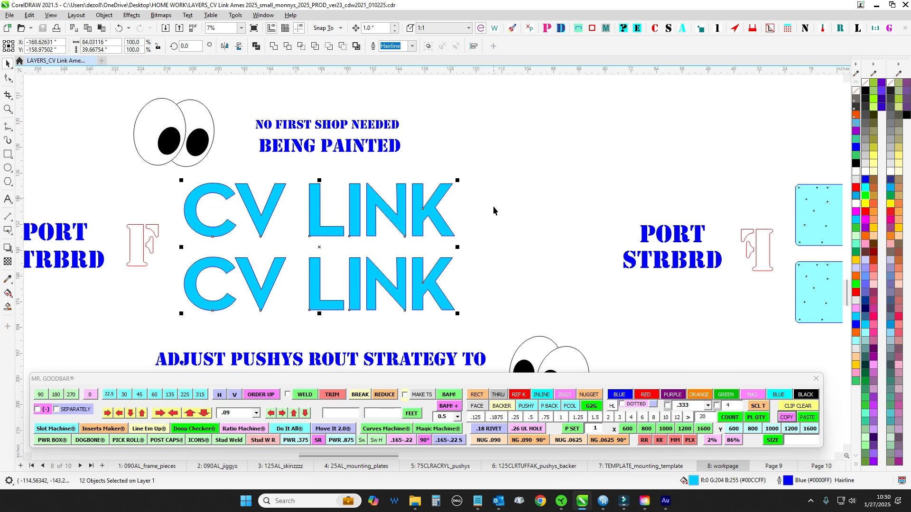
left_click_drag(508, 224, 511, 226)
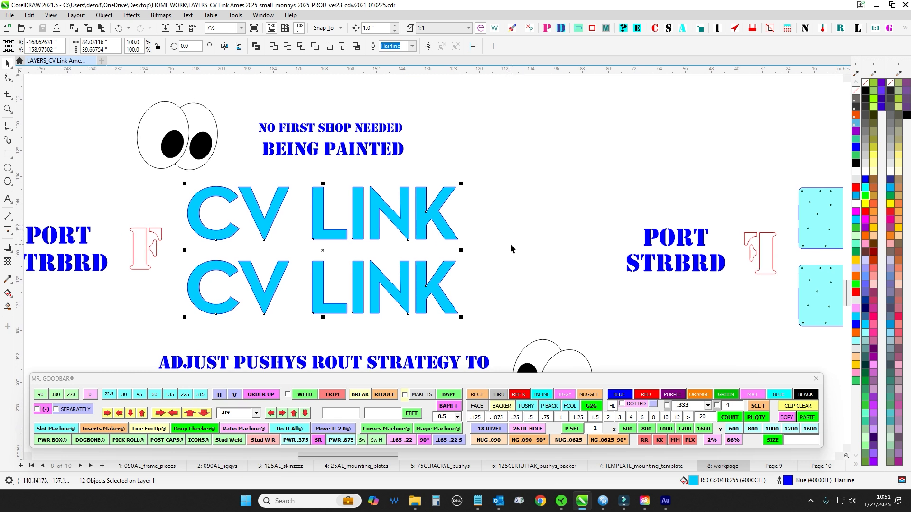
left_click_drag(517, 250, 535, 213)
left_click(534, 263)
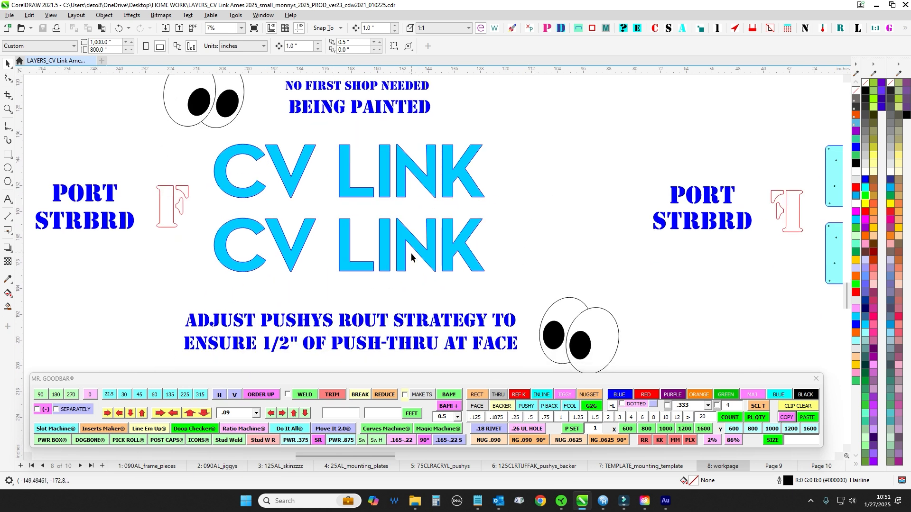
Step: Select the lower row of blue CV LINK push-thru letters
left_click_drag(492, 174, 517, 228)
left_click_drag(190, 246, 581, 319)
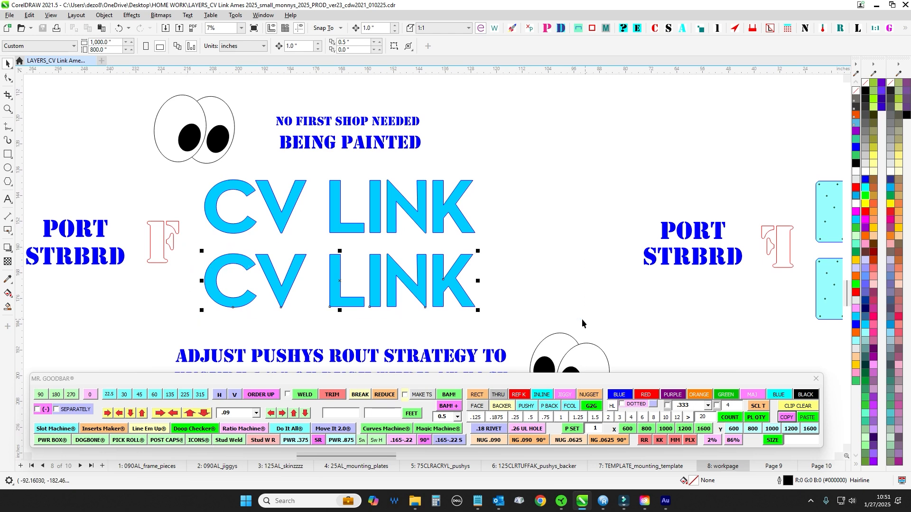
left_click_drag(540, 145, 468, 314)
scroll(514, 244, "down", 1)
left_click_drag(469, 277, 464, 194)
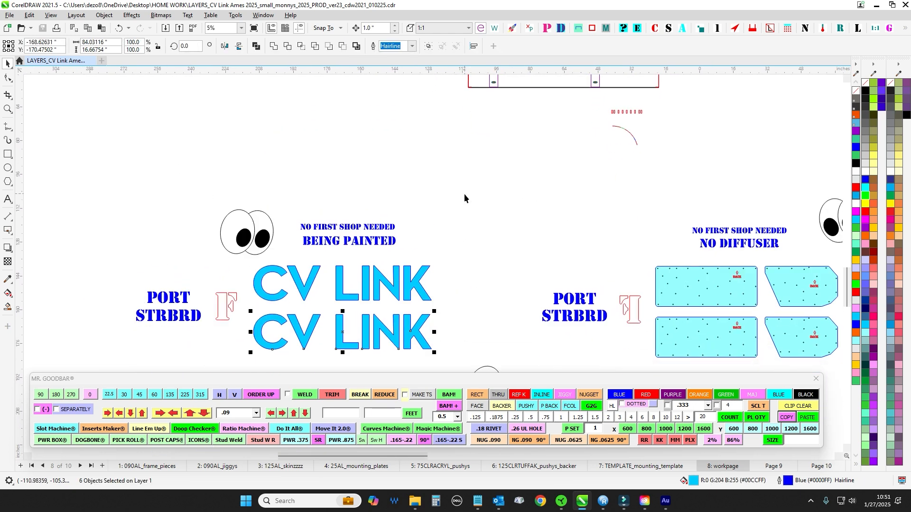
Step: Select the light-blue backer panels together with their NO FIRST SHOP NEEDED / NO DIFFUSER note
left_click_drag(446, 263, 346, 276)
left_click_drag(387, 197, 439, 184)
left_click_drag(461, 187, 760, 357)
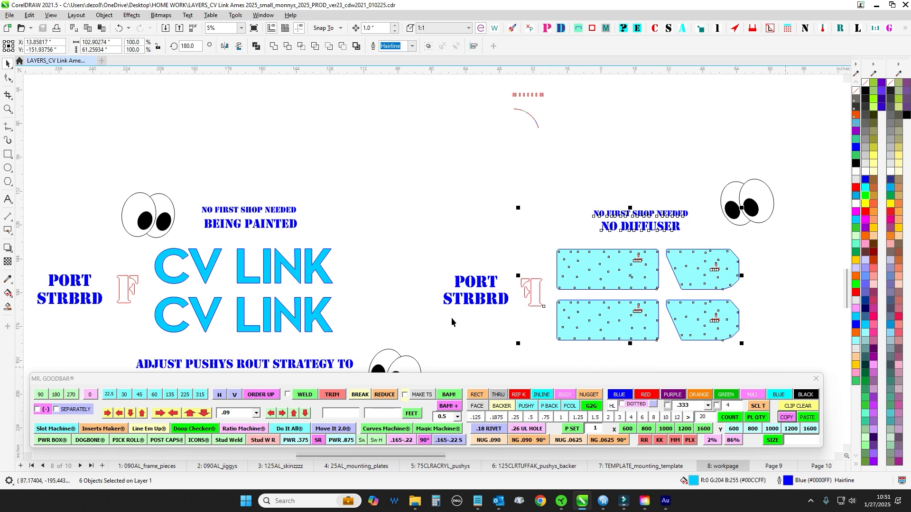
Step: Select the left mounting plate drawn below the long gray bottom panel
left_click_drag(420, 179, 397, 342)
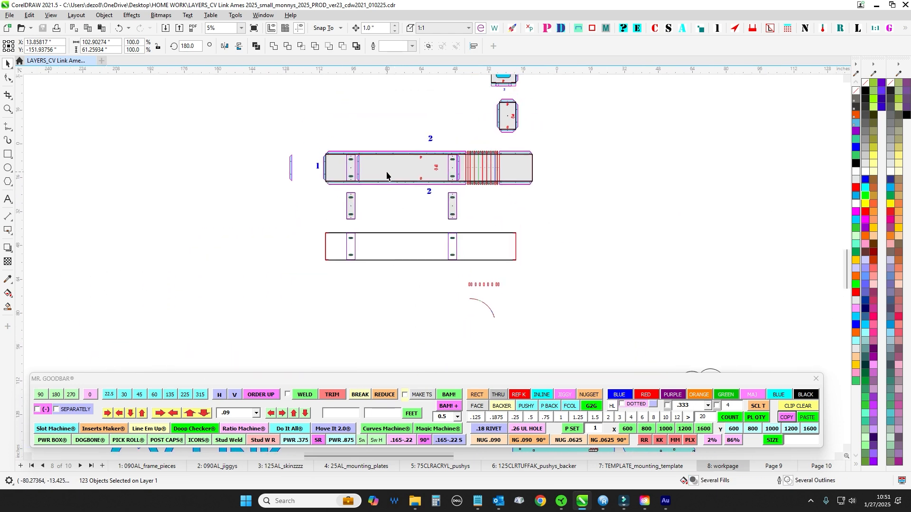
scroll(389, 177, "up", 2)
left_click_drag(257, 252, 342, 314)
scroll(374, 156, "down", 1)
Step: Examine the mounting plate along the bottom edge of the STRBRD elevation and the stud template below it
left_click_drag(381, 145, 371, 352)
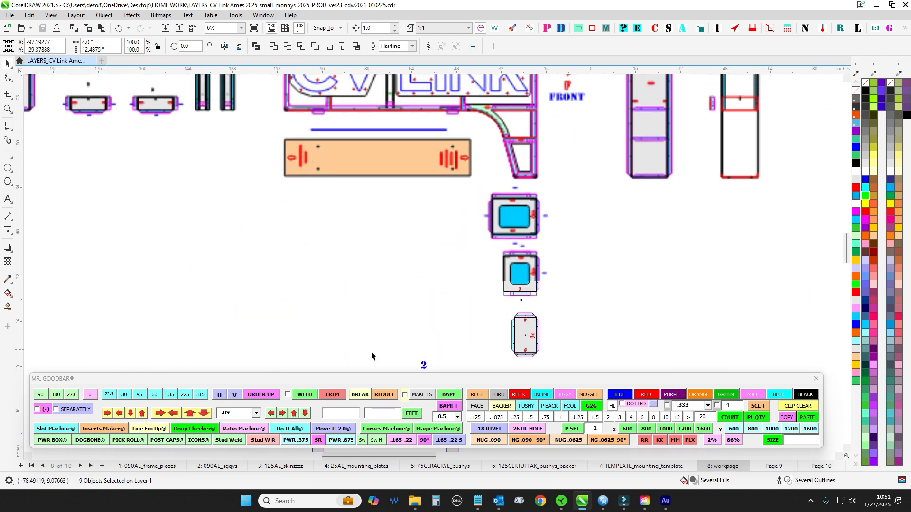
left_click_drag(344, 188, 343, 315)
scroll(328, 242, "up", 6)
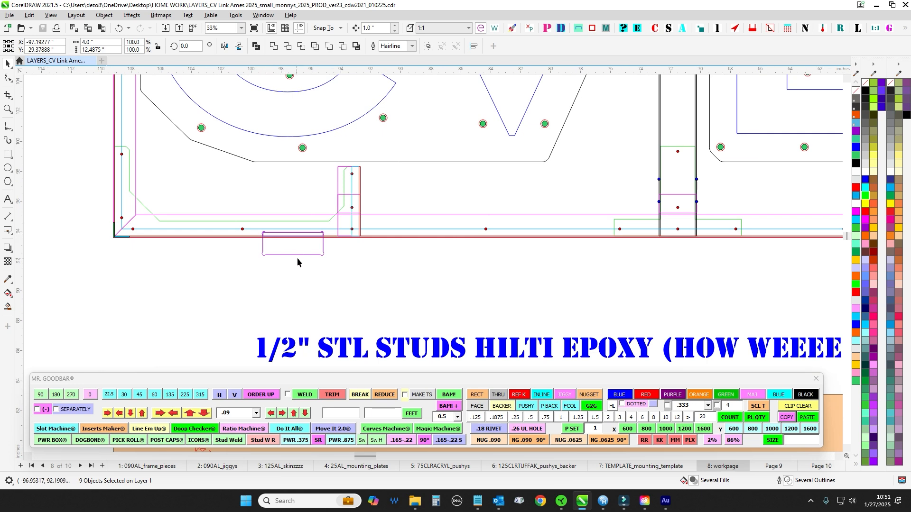
scroll(371, 242, "down", 5)
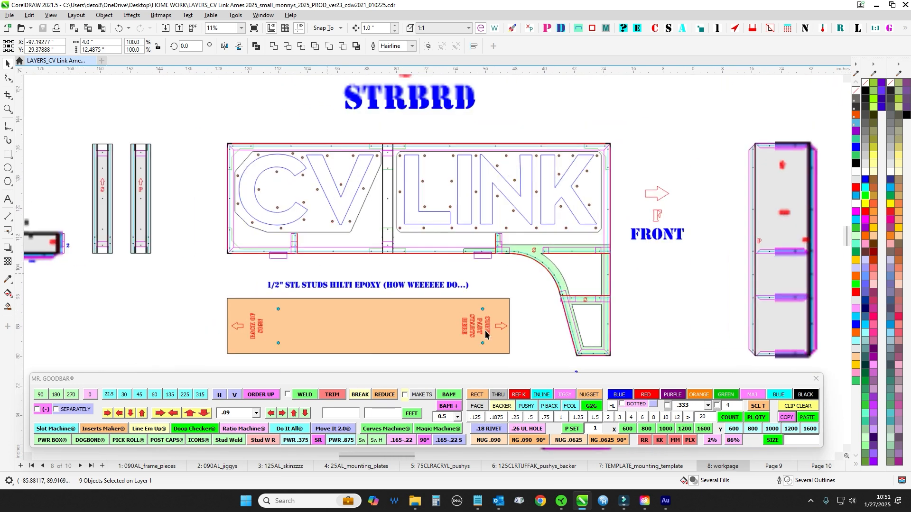
Step: Select the gray top panel with its holes, between the outline and the blue-window panel above the STRBRD elevation
left_click_drag(653, 323, 399, 281)
scroll(398, 289, "down", 4)
left_click_drag(435, 317, 305, 327)
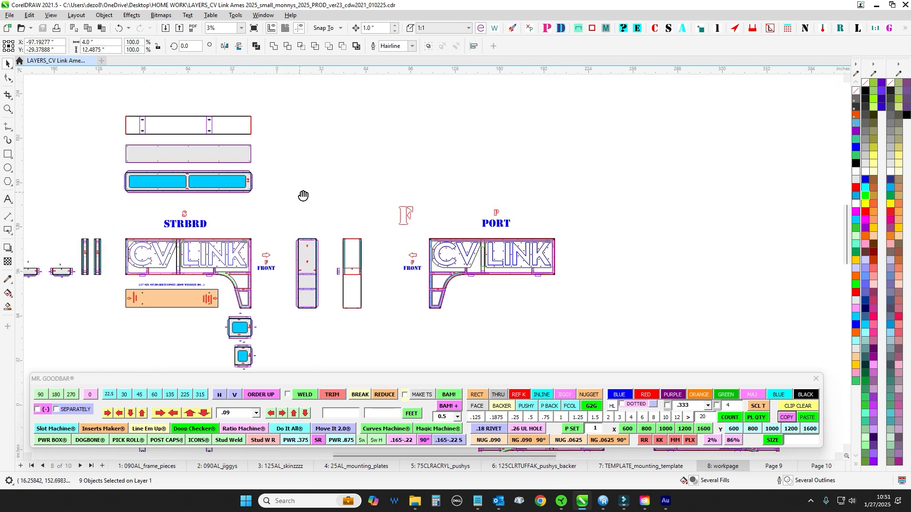
left_click_drag(303, 197, 499, 277)
scroll(314, 231, "up", 2)
left_click_drag(320, 215, 569, 250)
scroll(570, 251, "down", 4)
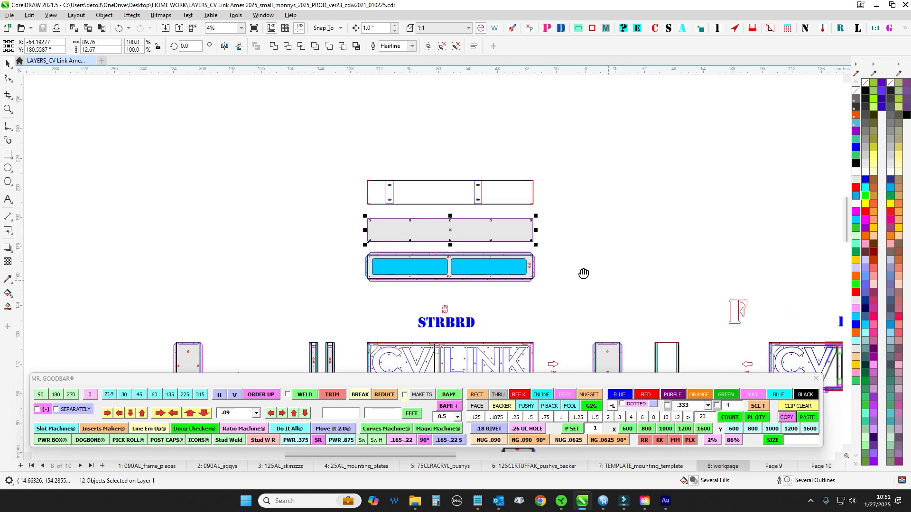
Step: Clear the selection of the gray top panel
left_click_drag(523, 293, 426, 214)
left_click_drag(430, 292, 345, 175)
left_click_drag(345, 175, 684, 286)
left_click(684, 286)
Step: Examine the bottom panel, its mounting plates, the blue-window parts and the leg frame below the STRBRD elevation
left_click_drag(317, 177, 427, 211)
scroll(386, 168, "up", 1)
left_click_drag(386, 168, 437, 269)
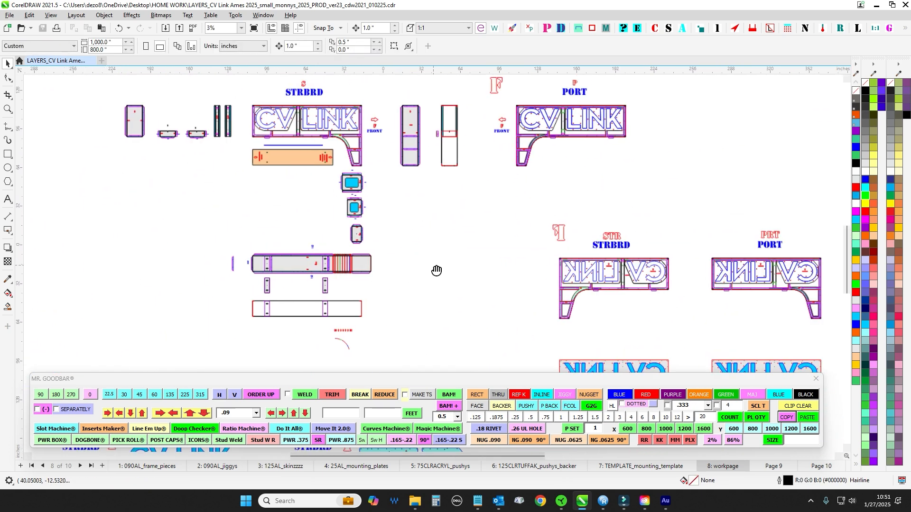
scroll(264, 191, "up", 2)
scroll(264, 191, "up", 1)
left_click_drag(262, 196, 260, 277)
left_click_drag(290, 315, 332, 190)
scroll(417, 277, "up", 4)
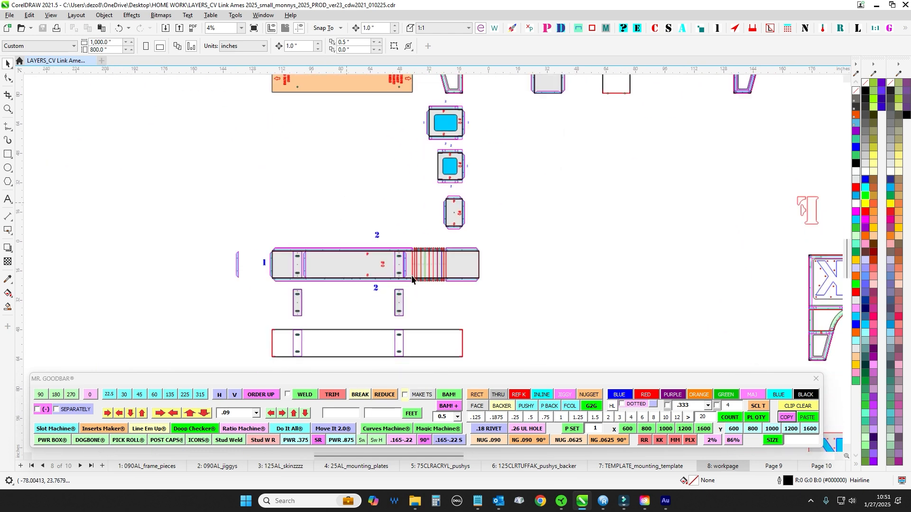
left_click_drag(390, 142, 408, 370)
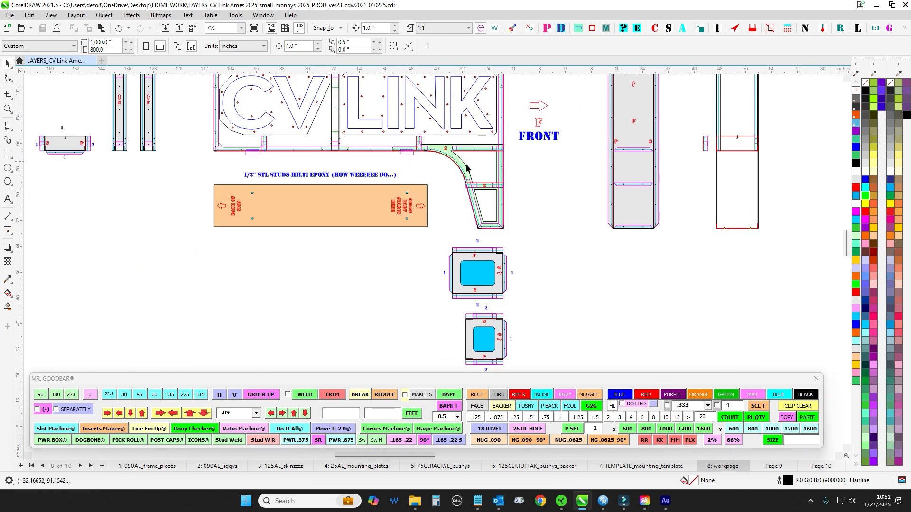
left_click_drag(579, 226, 558, 280)
scroll(522, 251, "up", 4)
scroll(425, 218, "down", 3)
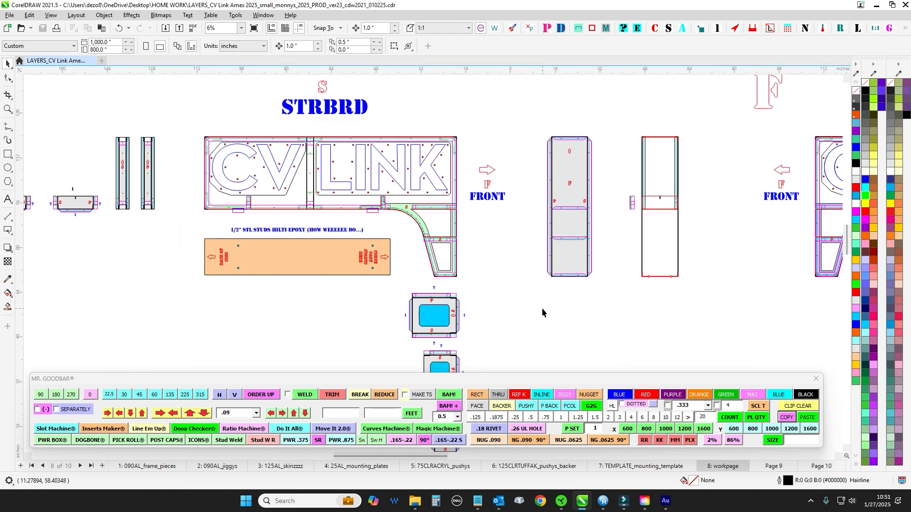
Step: Select the orange stud template below the STRBRD elevation, clear the selection and inspect its orientation marks
left_click_drag(175, 223, 399, 294)
scroll(348, 304, "up", 2)
left_click_drag(347, 305, 398, 339)
left_click(395, 343)
scroll(210, 264, "up", 2)
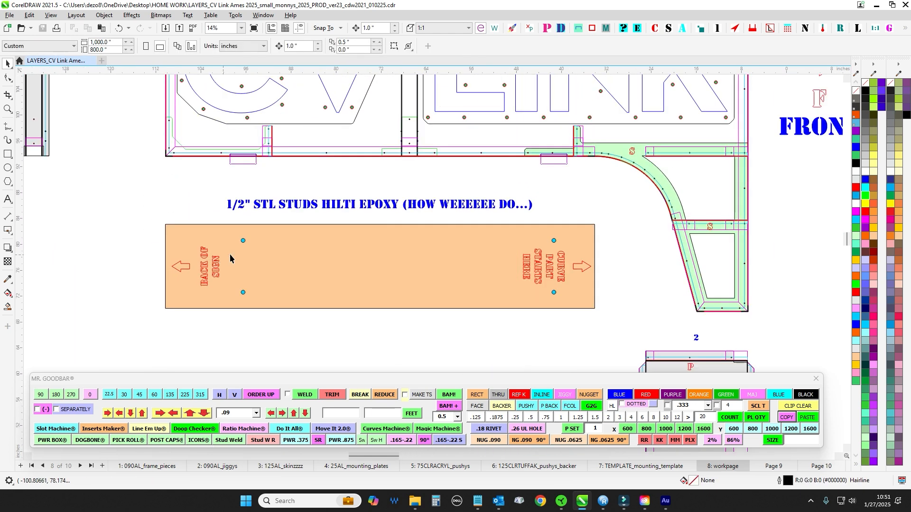
Step: Select the 1/2" STL STUDS HILTI EPOXY note above the orange template and compare the stud holes with the mounting plates
left_click_drag(223, 190, 580, 220)
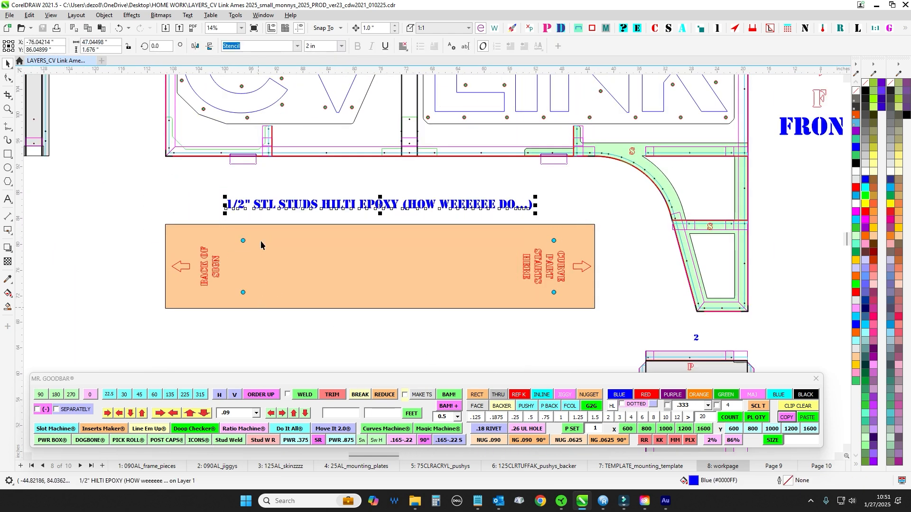
scroll(261, 232, "down", 2)
scroll(265, 190, "up", 2)
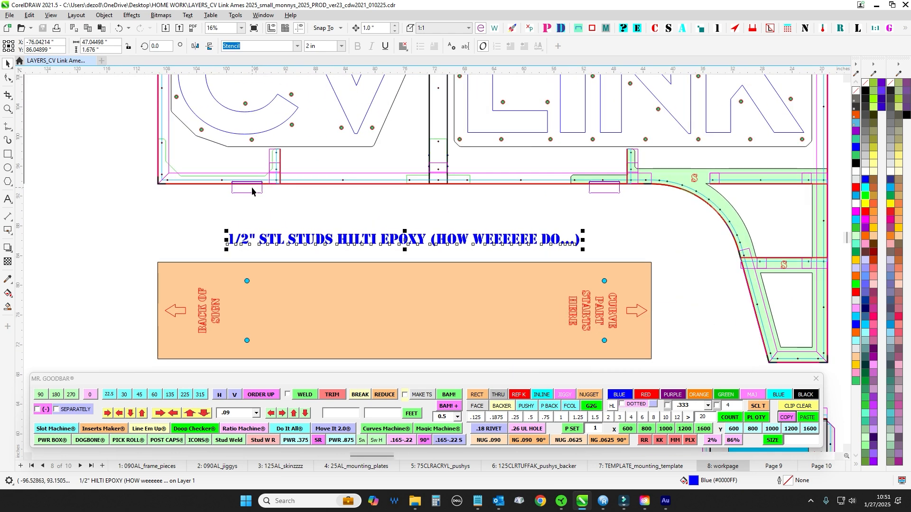
Step: Select the orange stud template with its note and the adjoining parts of the STRBRD frame, and clear the selection
scroll(163, 191, "down", 3)
left_click_drag(140, 189, 526, 314)
left_click(102, 201)
scroll(104, 198, "up", 3)
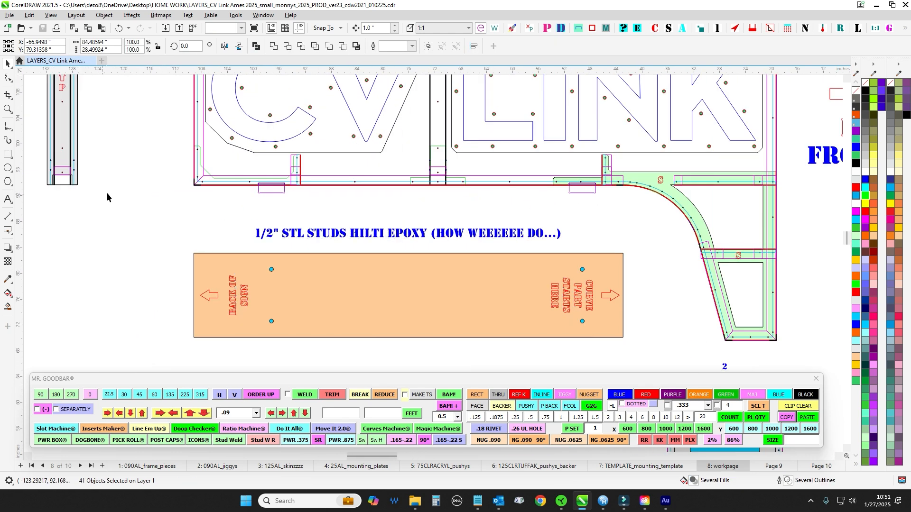
Step: Review the STRBRD elevation with its surrounding parts, and survey the PORT, mirrored and push-thru layouts on the workpage
scroll(108, 197, "down", 4)
scroll(180, 228, "up", 2)
scroll(195, 247, "down", 1)
left_click_drag(219, 251, 259, 283)
left_click_drag(214, 175, 396, 147)
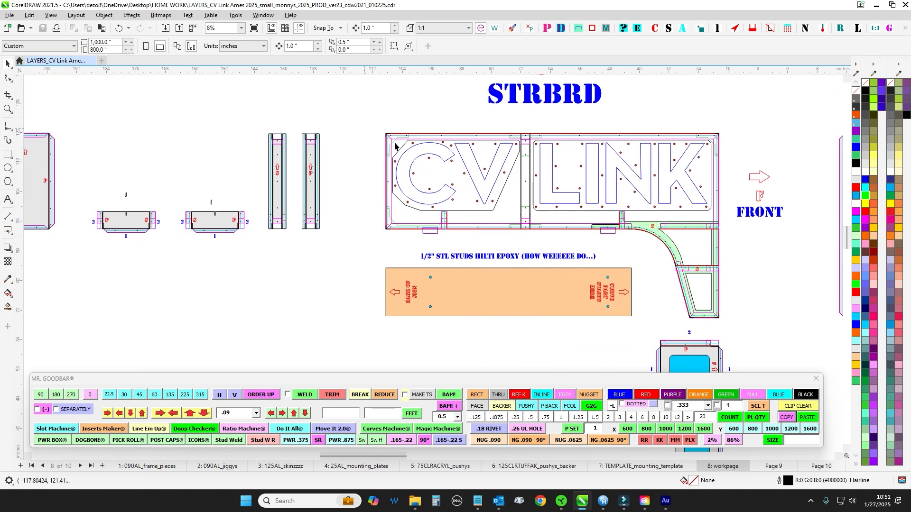
left_click_drag(247, 331, 349, 298)
scroll(349, 297, "down", 3)
left_click_drag(280, 322, 83, 317)
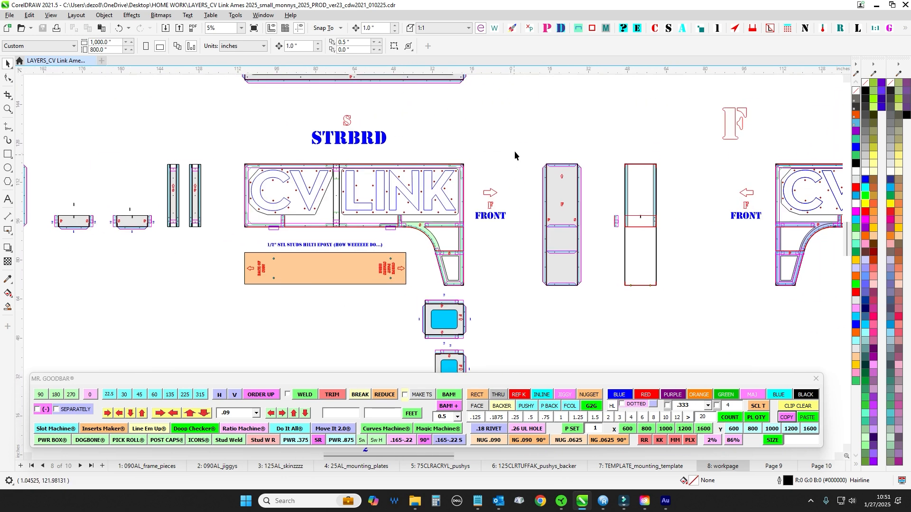
left_click_drag(571, 102, 340, 144)
scroll(441, 220, "down", 1)
left_click_drag(387, 294, 461, 151)
scroll(455, 223, "down", 1)
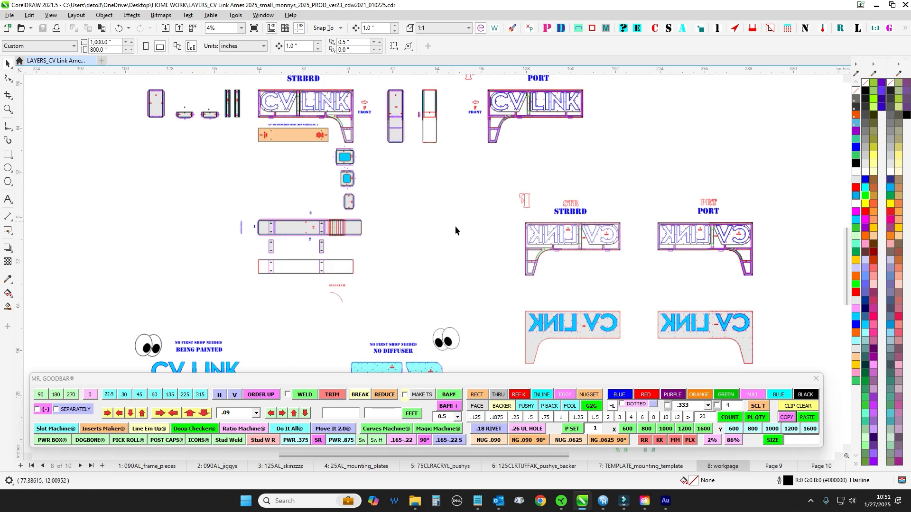
left_click_drag(459, 281, 399, 176)
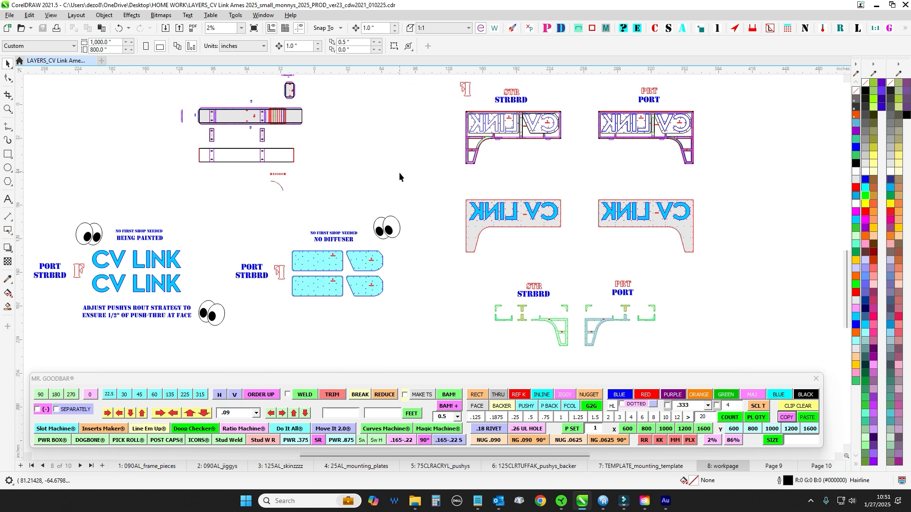